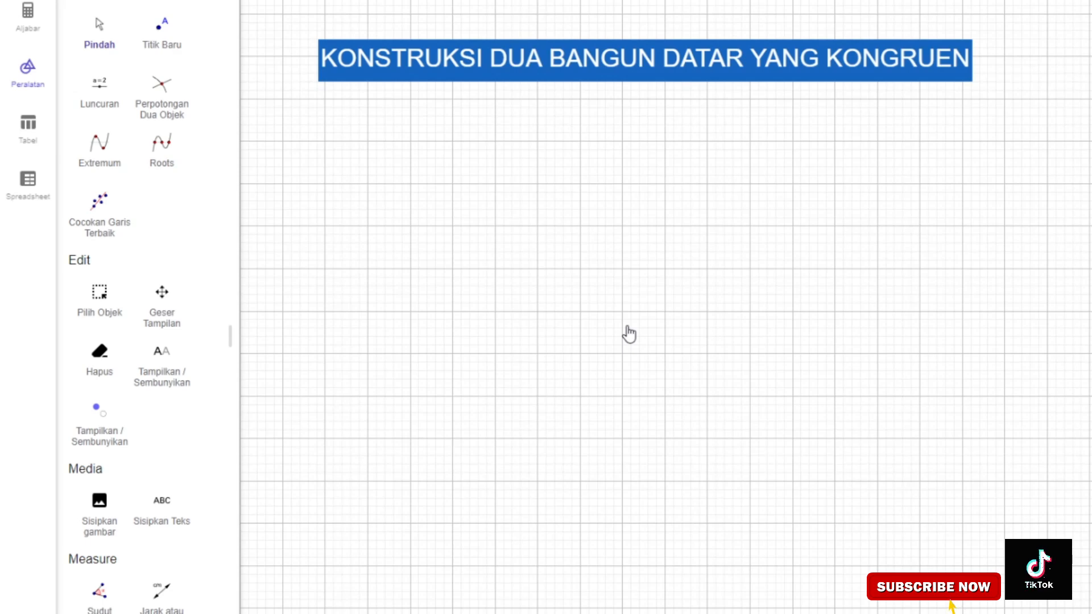
Draw a triangle ABC with the Polygon tool: base AB five grid squares wide, apex C one square right of and four above A
drag(627, 327, 628, 316)
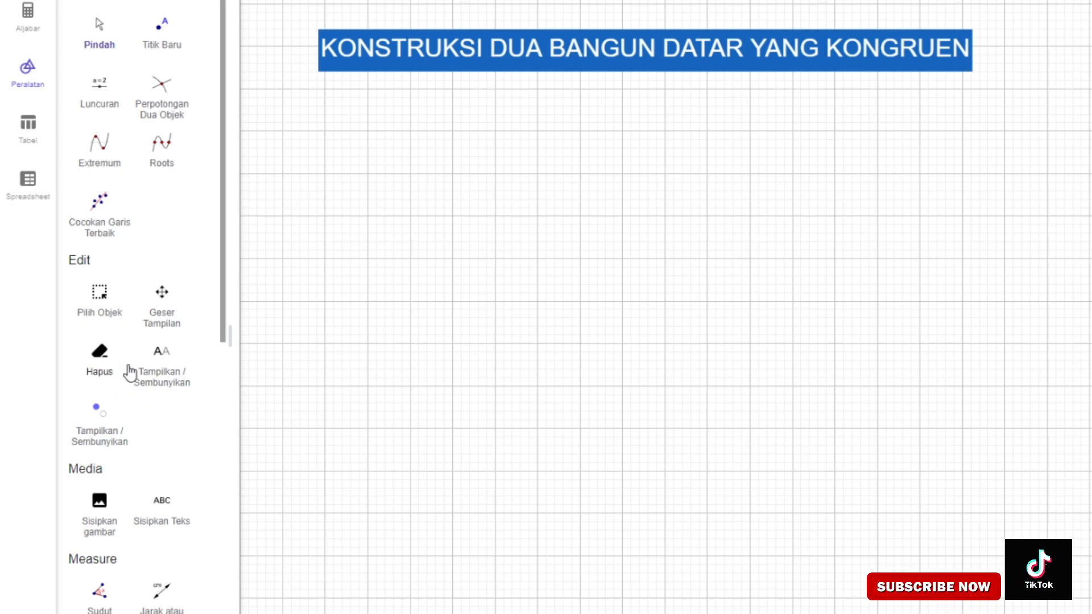
scroll(128, 374, down, 6)
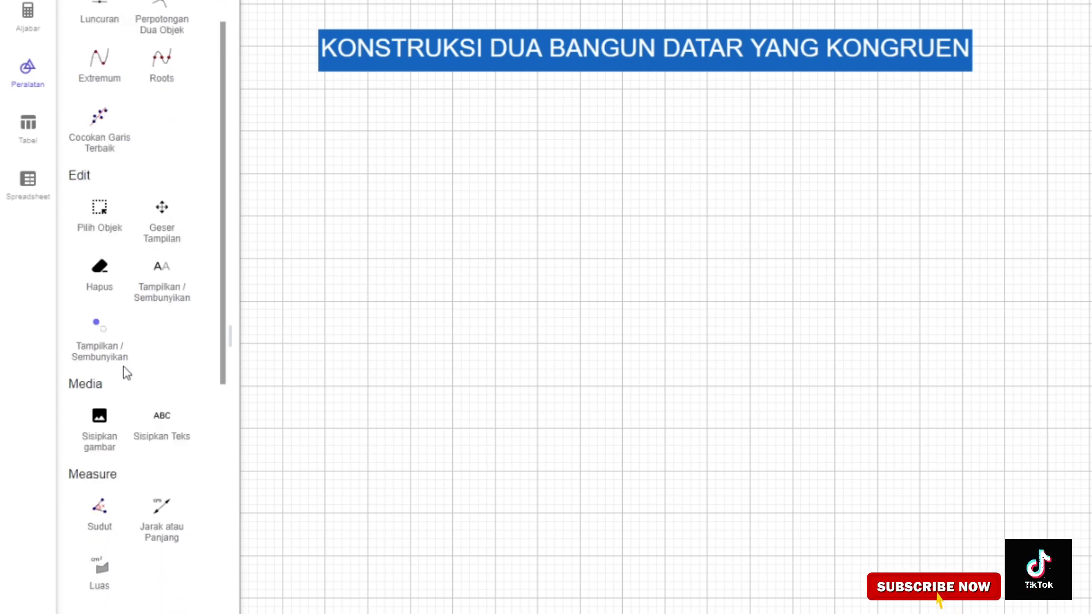
scroll(126, 374, down, 7)
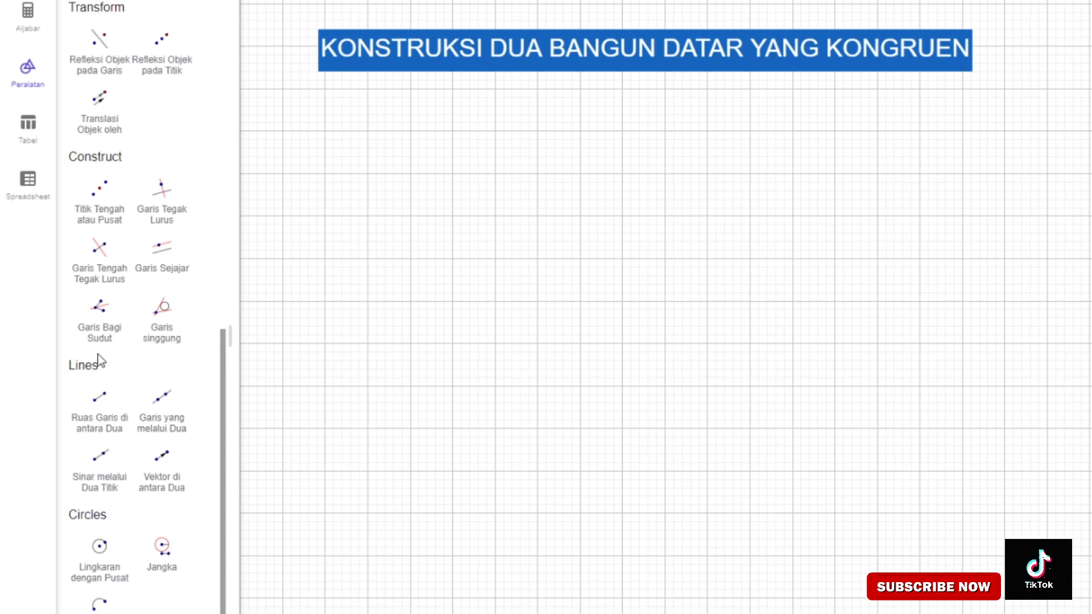
scroll(121, 515, up, 3)
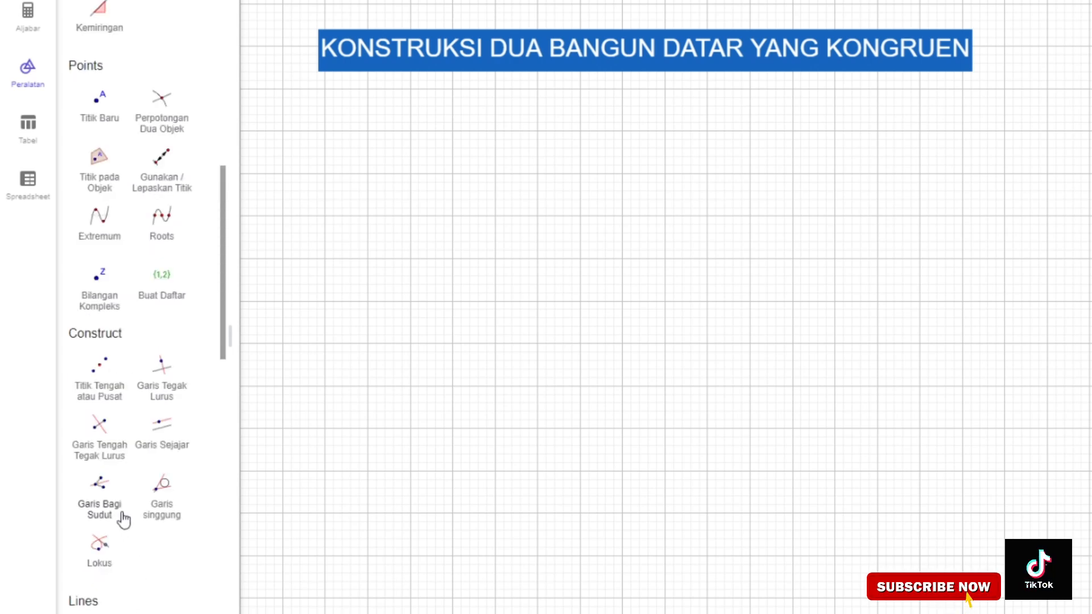
scroll(124, 516, down, 6)
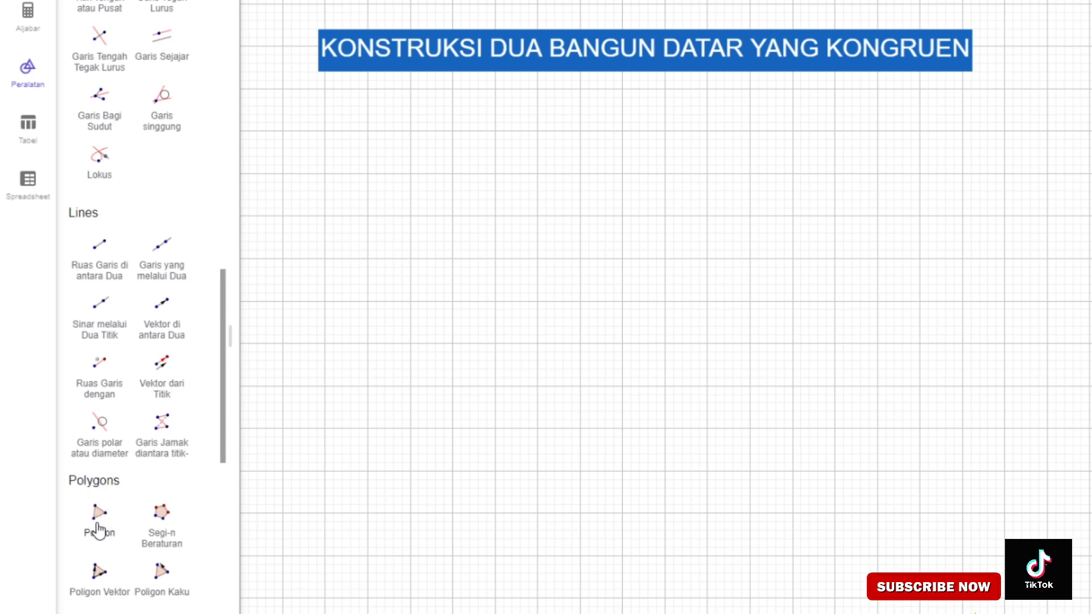
click(100, 524)
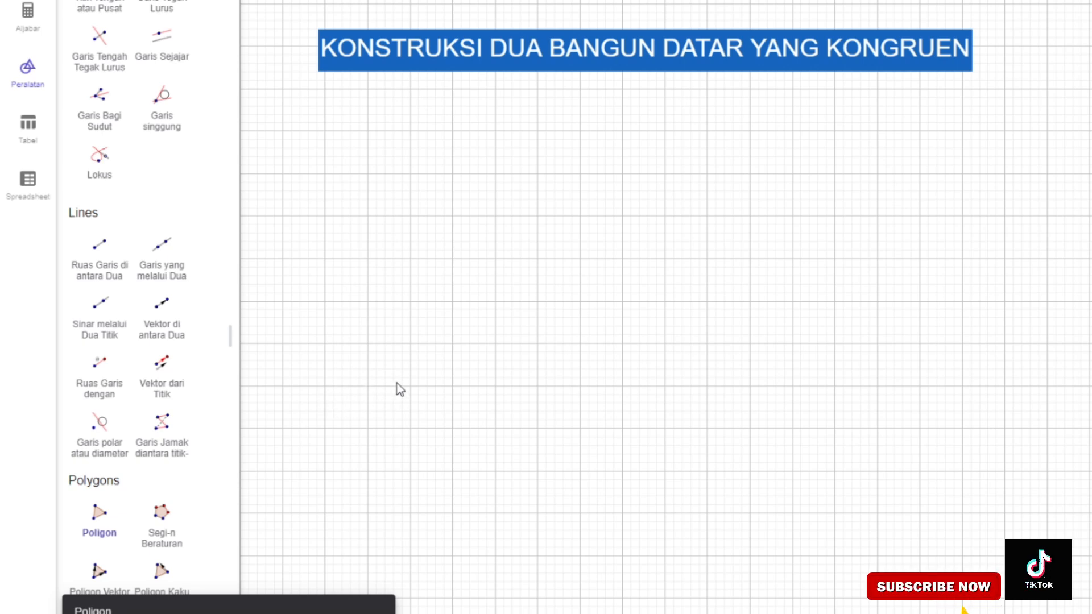
click(326, 385)
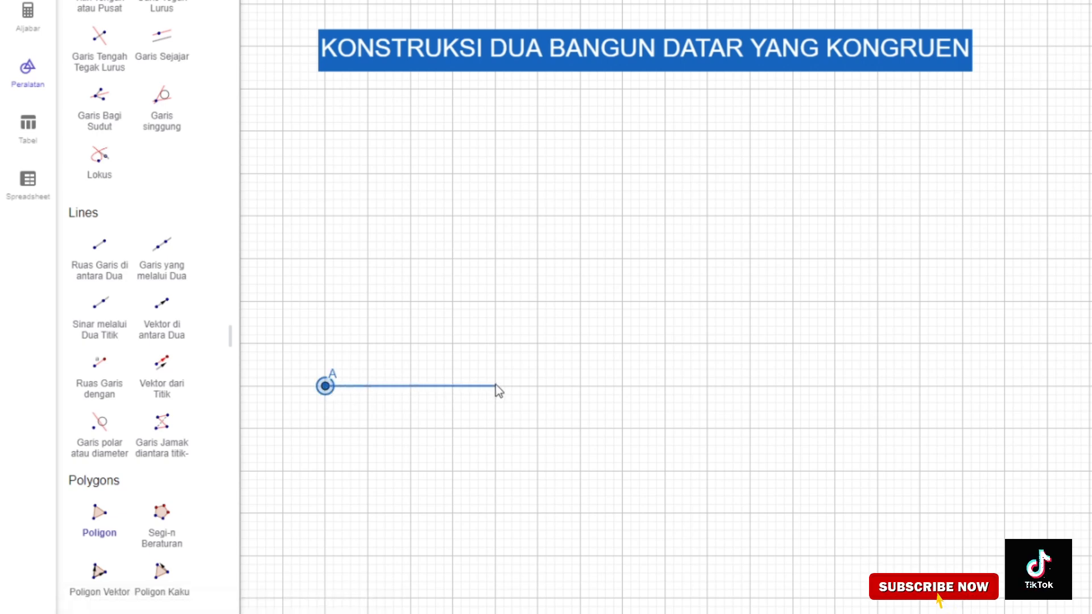
click(537, 386)
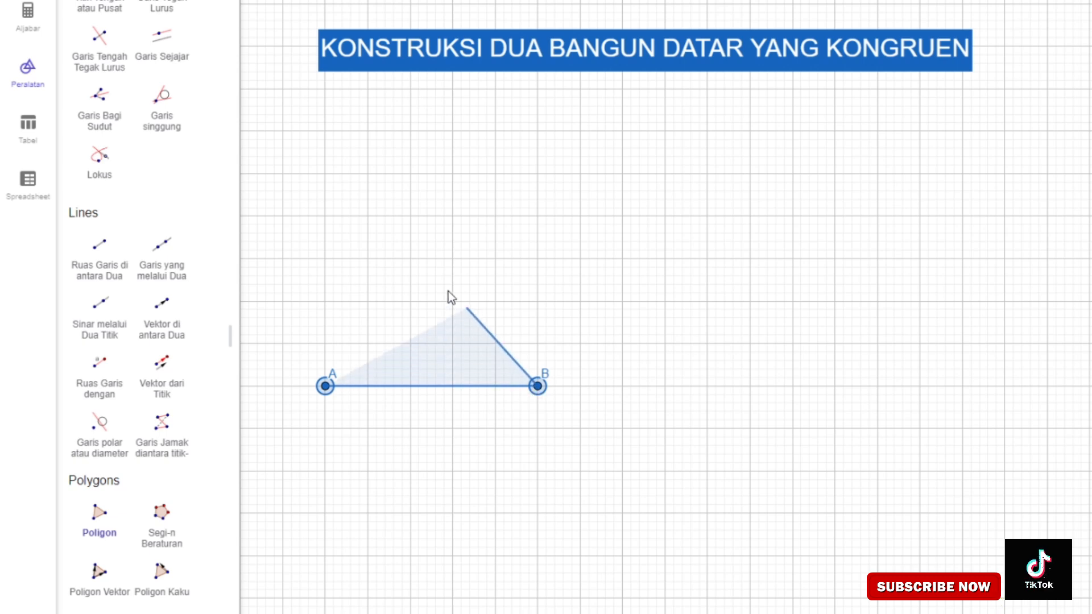
click(367, 216)
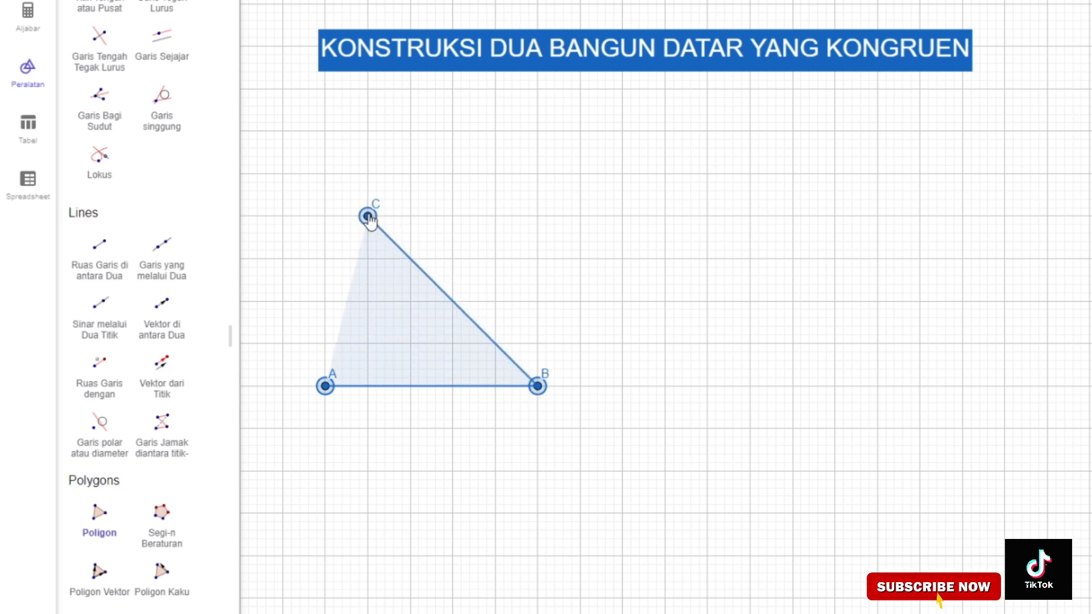
click(326, 386)
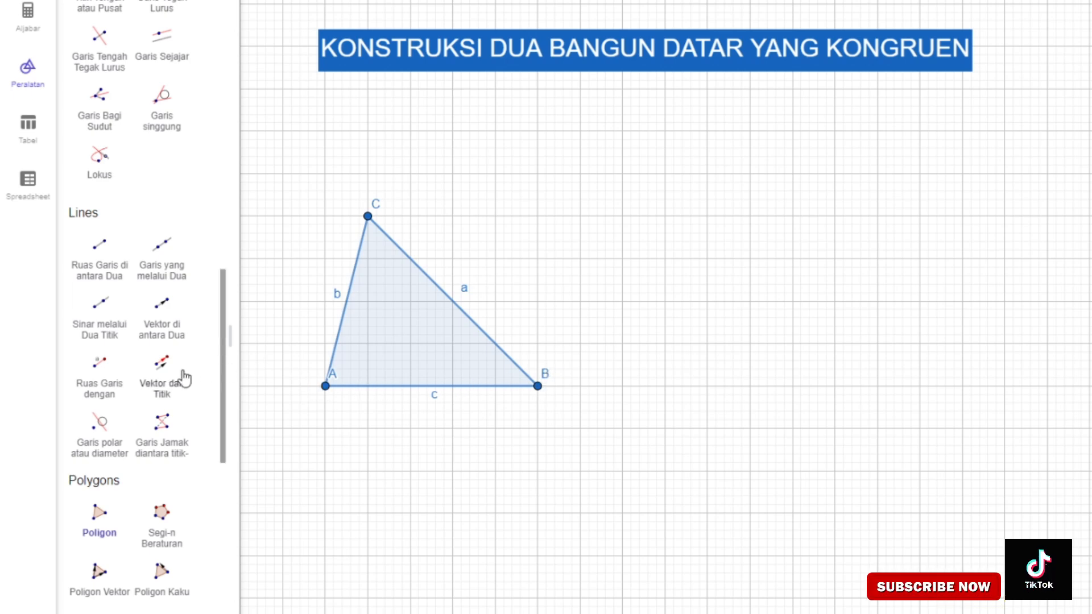
Draw a horizontal ray from D through E beside the triangle, and a circle centred at D with radius c
click(100, 312)
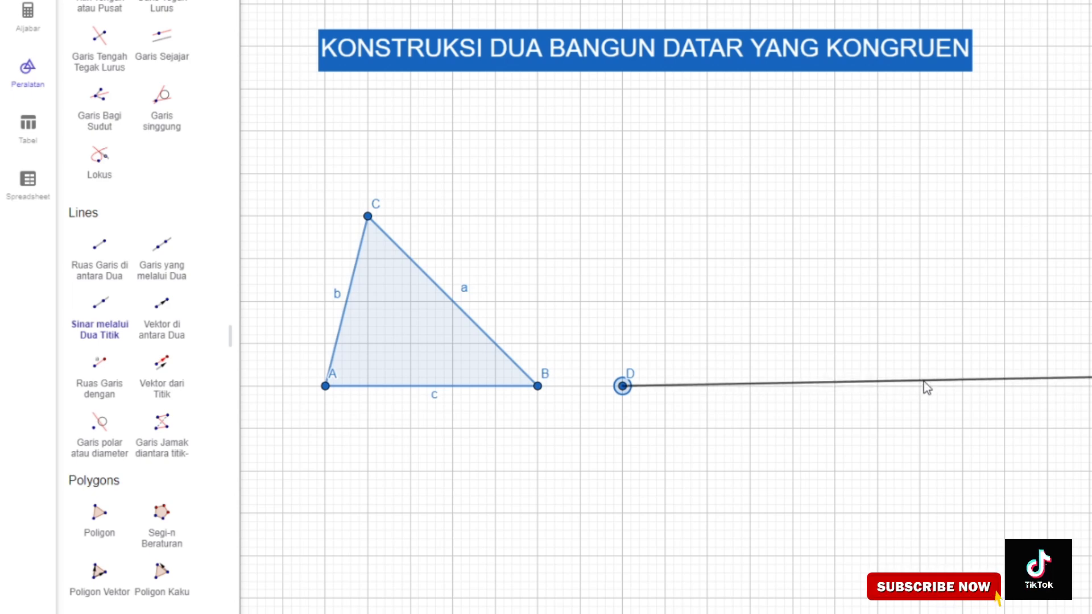
click(962, 386)
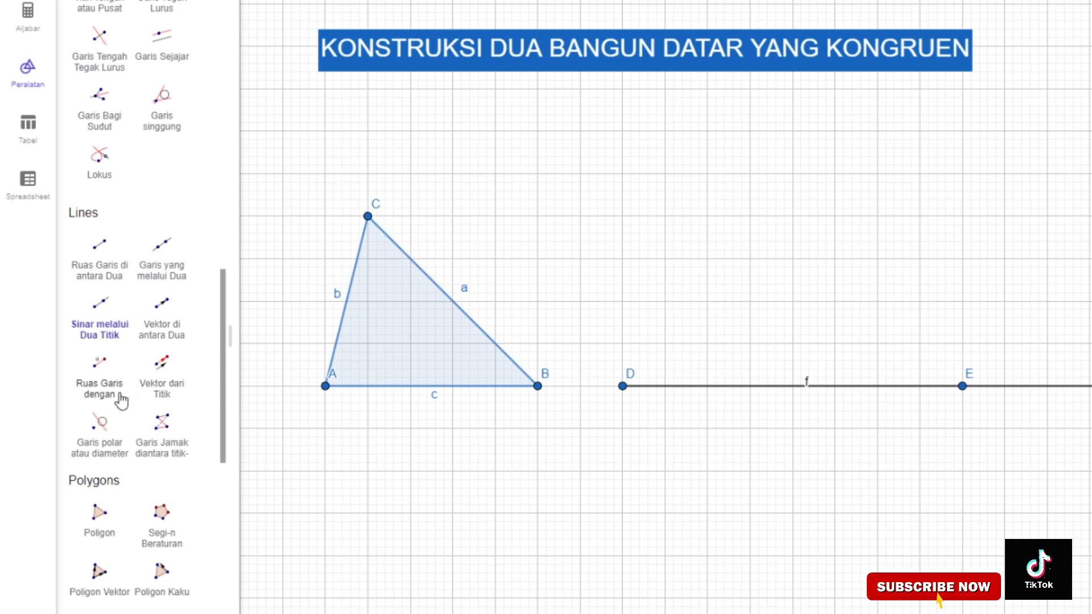
scroll(120, 401, down, 3)
scroll(120, 401, down, 3)
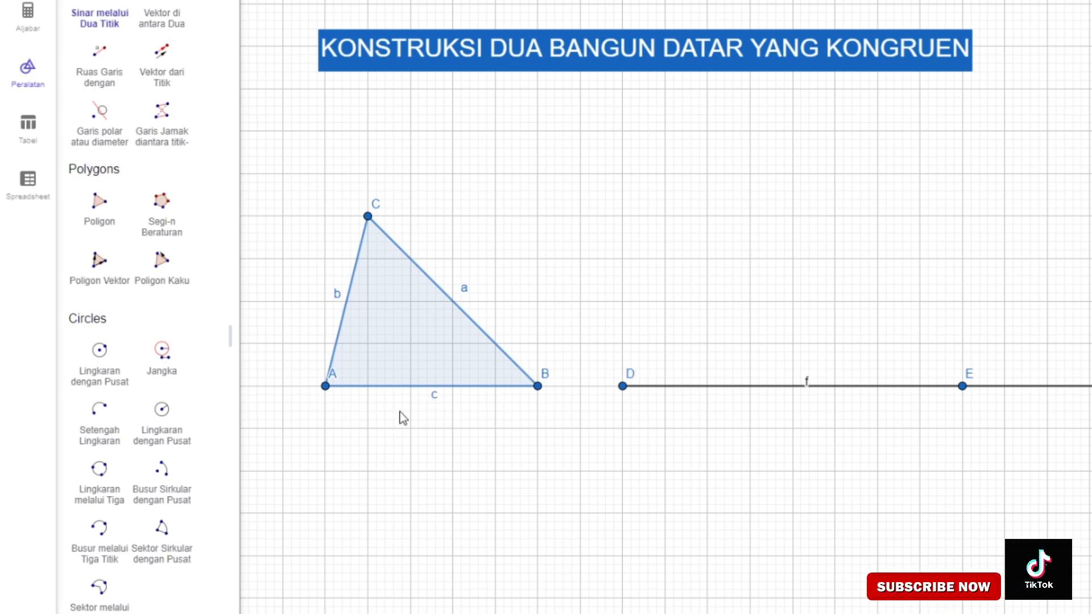
click(164, 435)
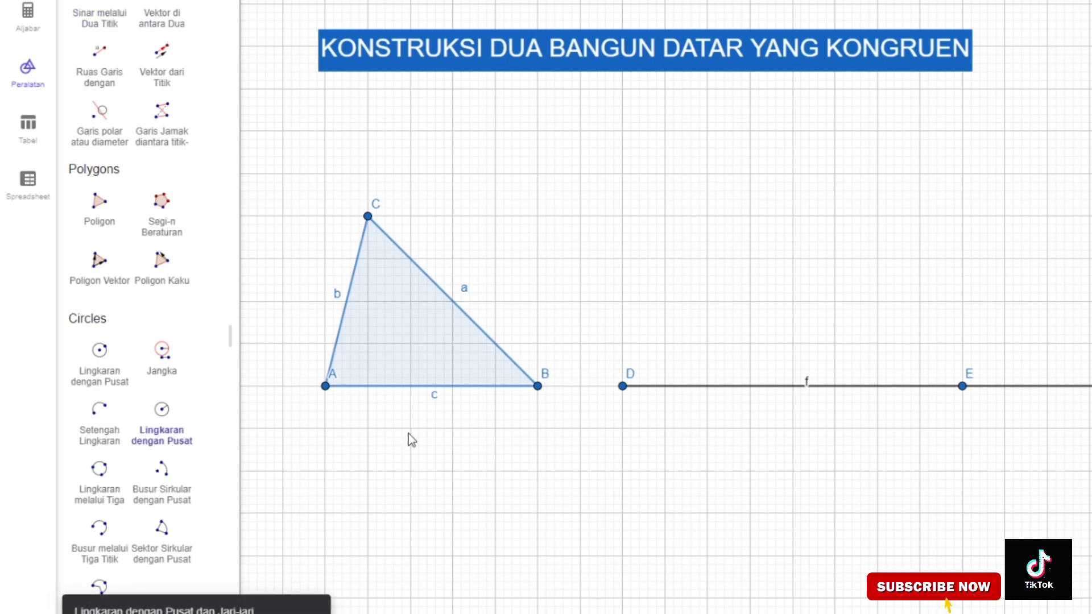
click(623, 387)
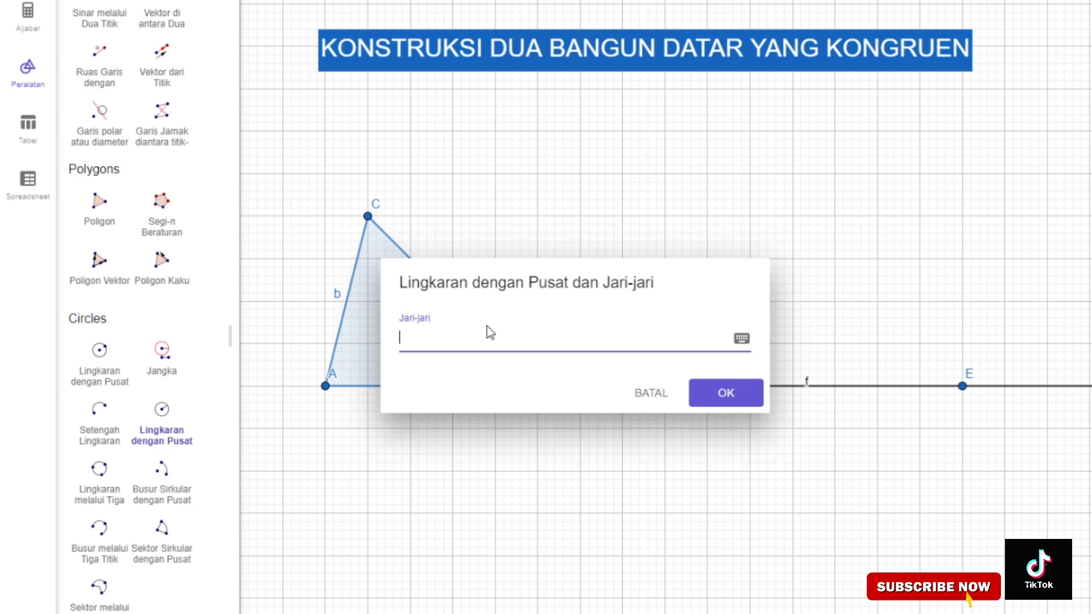
text(C)
key(BackSpace)
text(c)
click(722, 392)
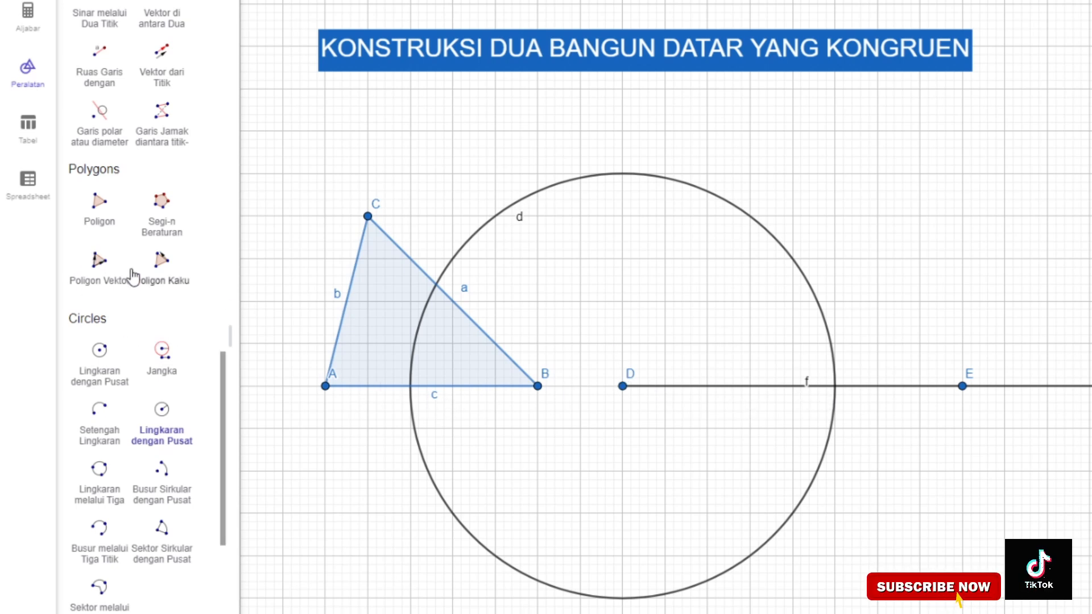
Mark the intersection point of the circle centred at D and the ray through E
scroll(138, 278, up, 3)
scroll(142, 285, up, 10)
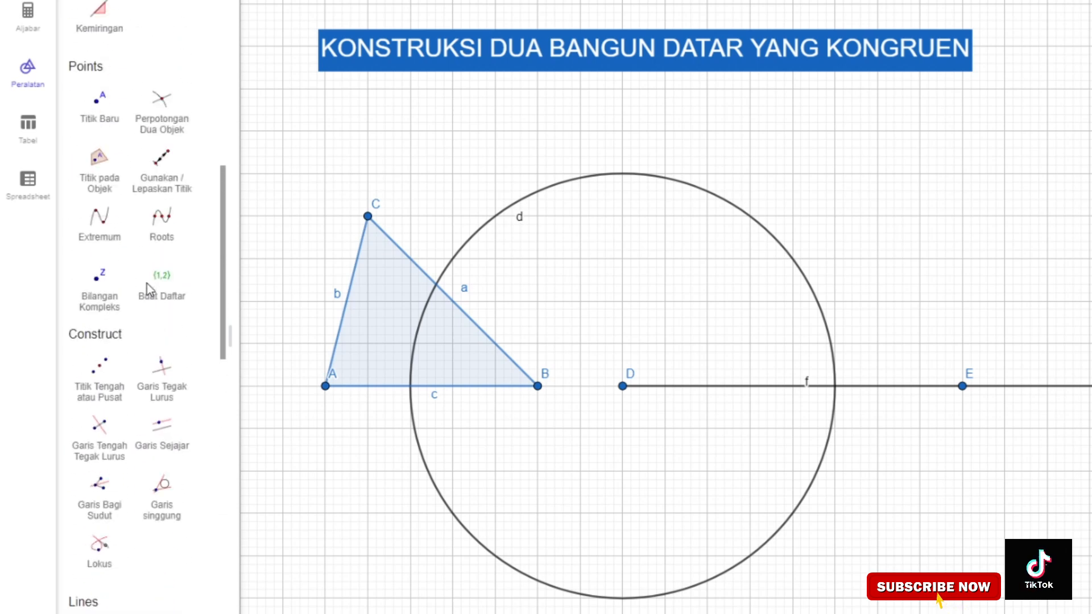
scroll(147, 290, up, 10)
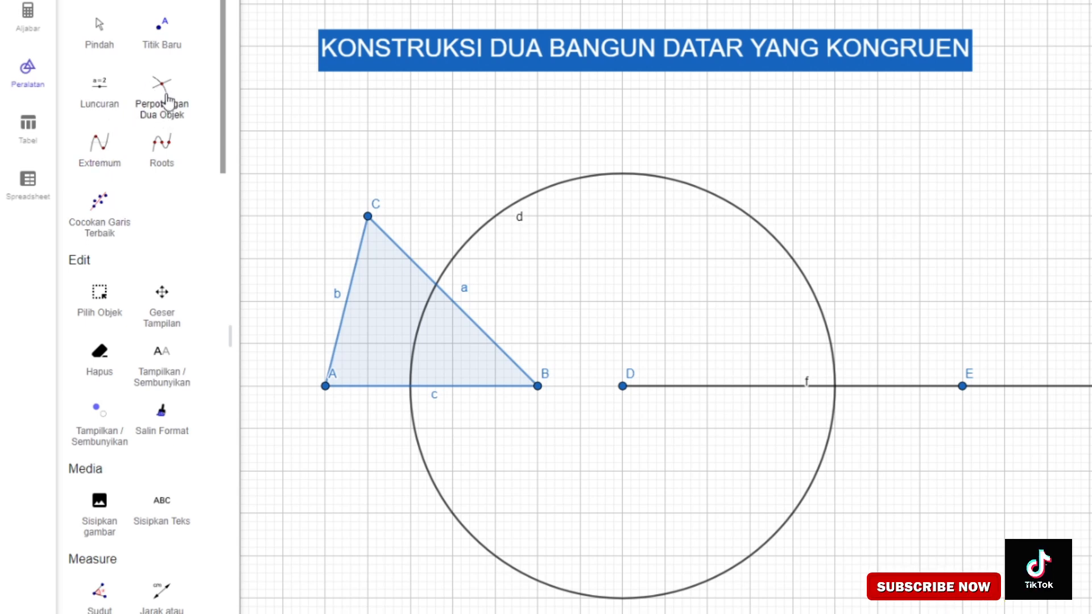
click(165, 114)
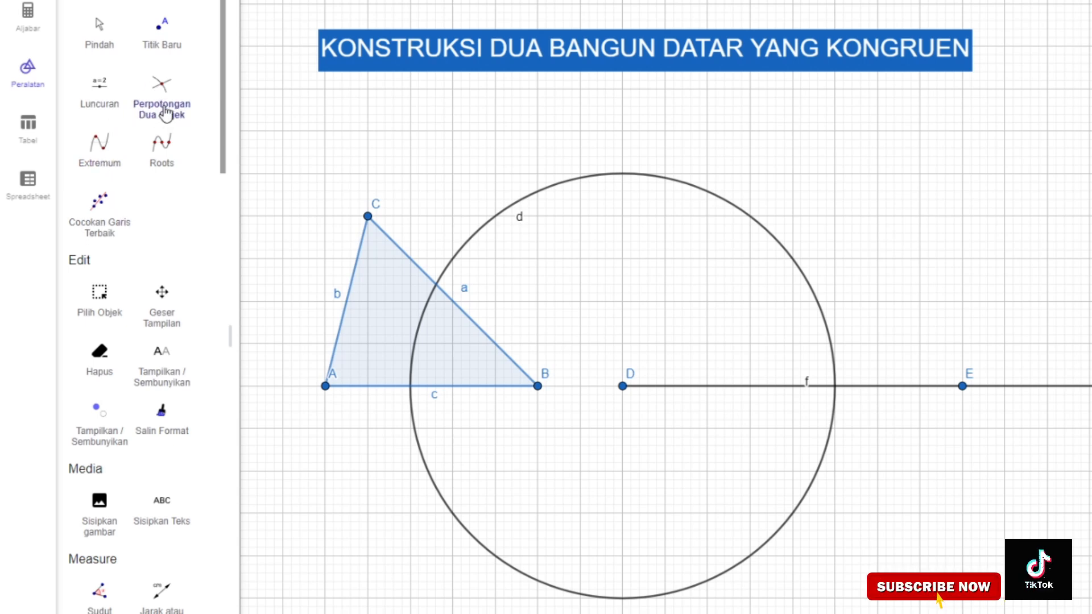
click(791, 261)
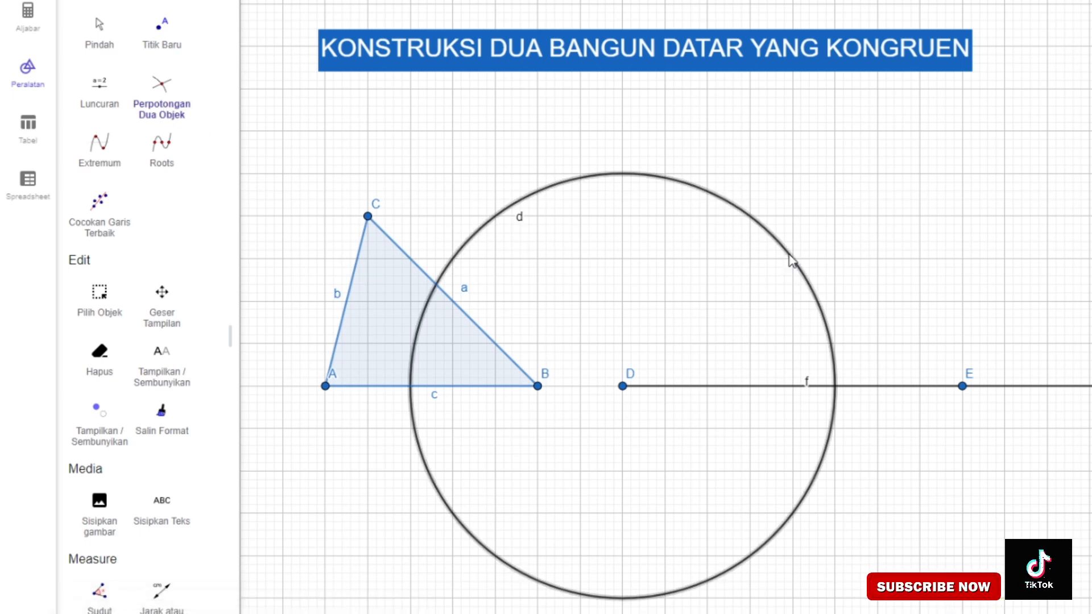
click(735, 388)
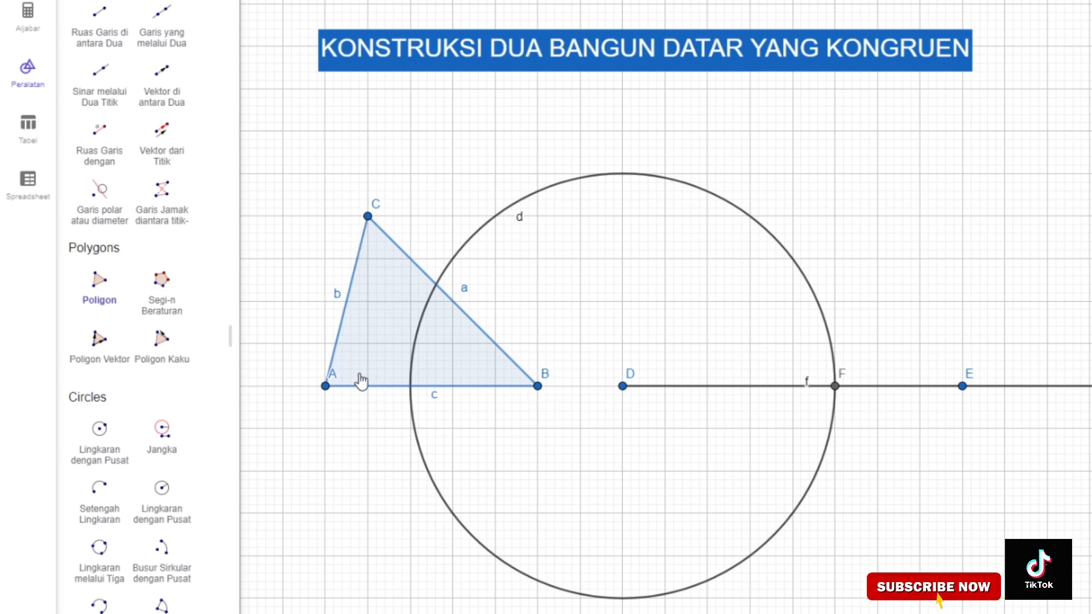
Draw a second circle centred at D with radius b
click(159, 494)
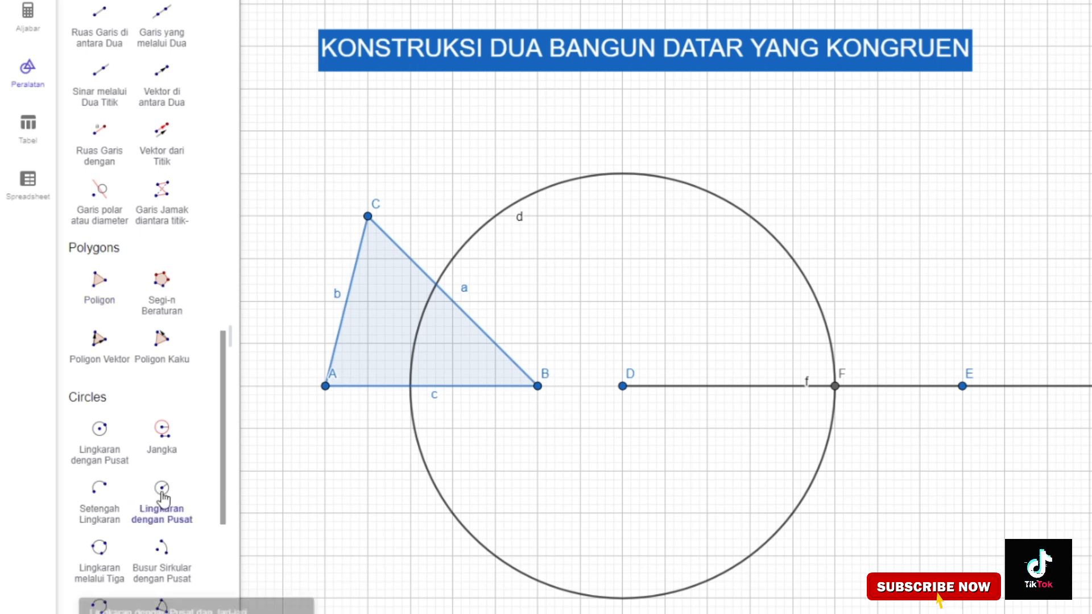
click(622, 387)
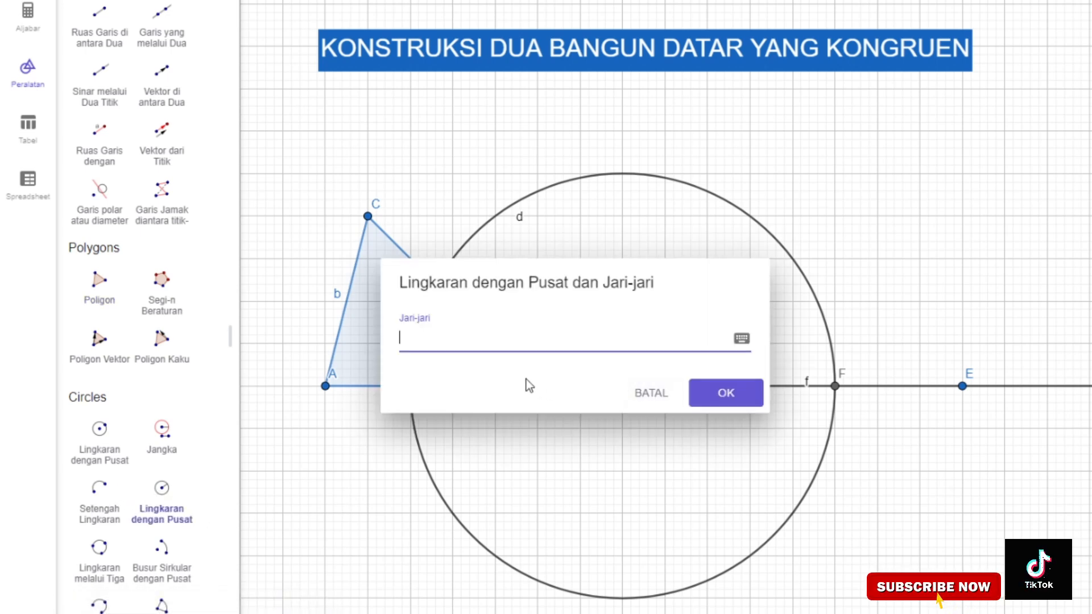
text(b)
click(730, 399)
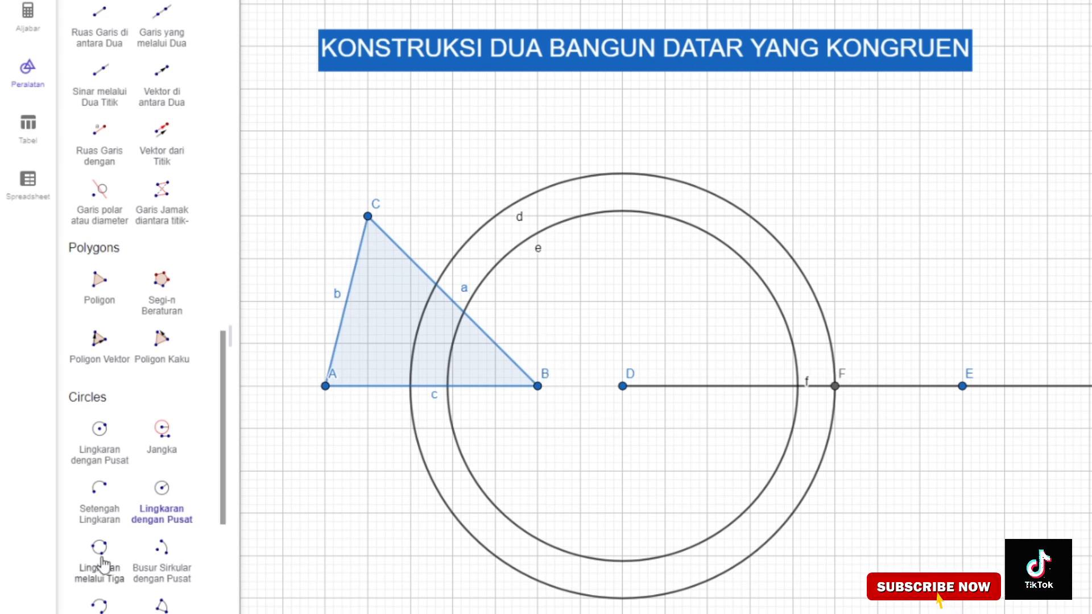
Draw a circle centred at F with radius a
click(160, 500)
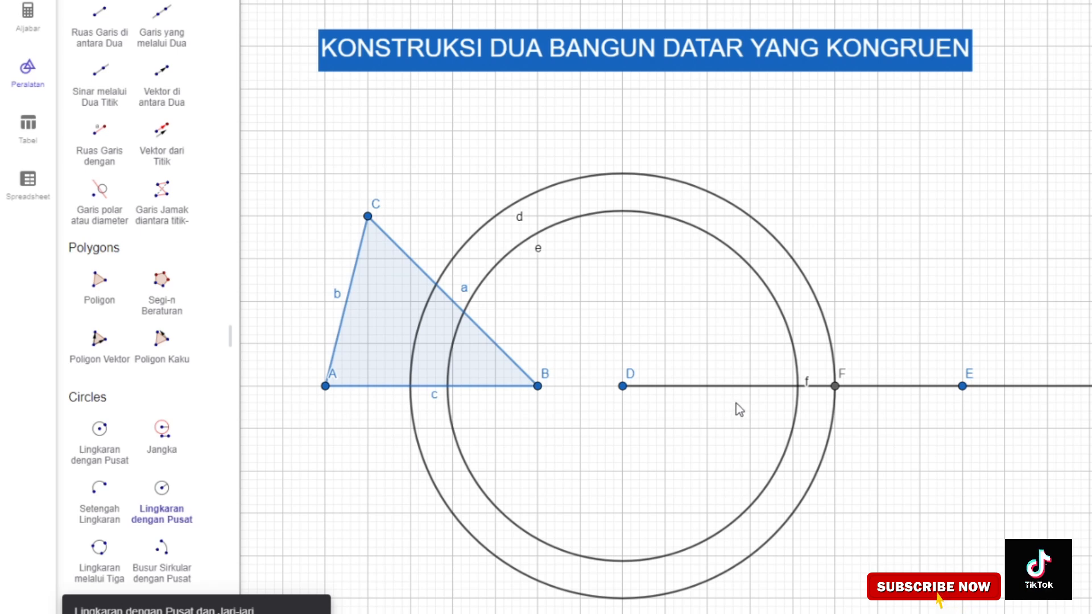
click(835, 387)
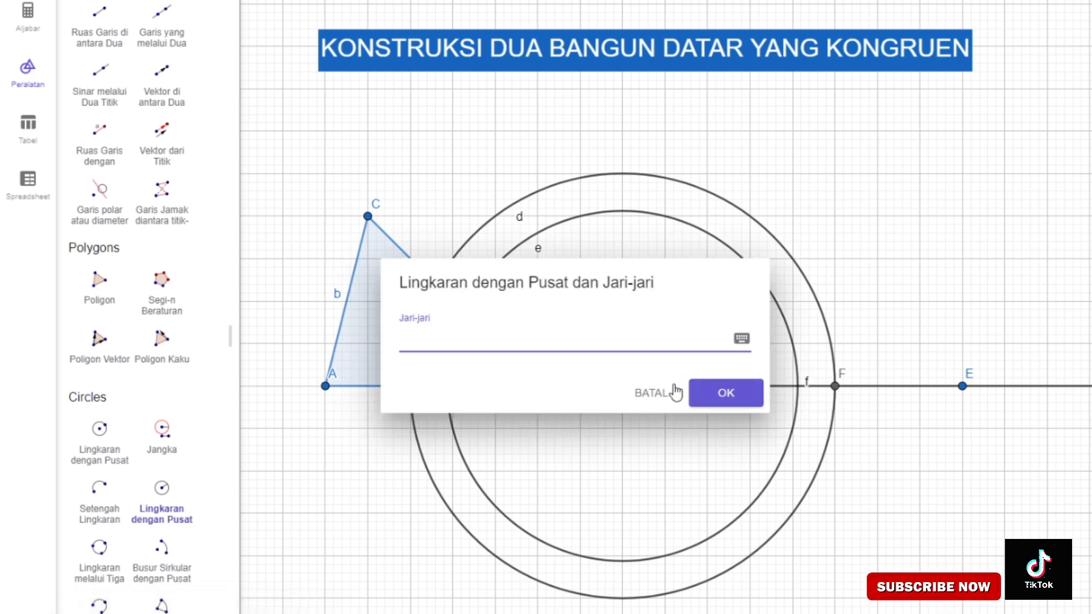
text(a)
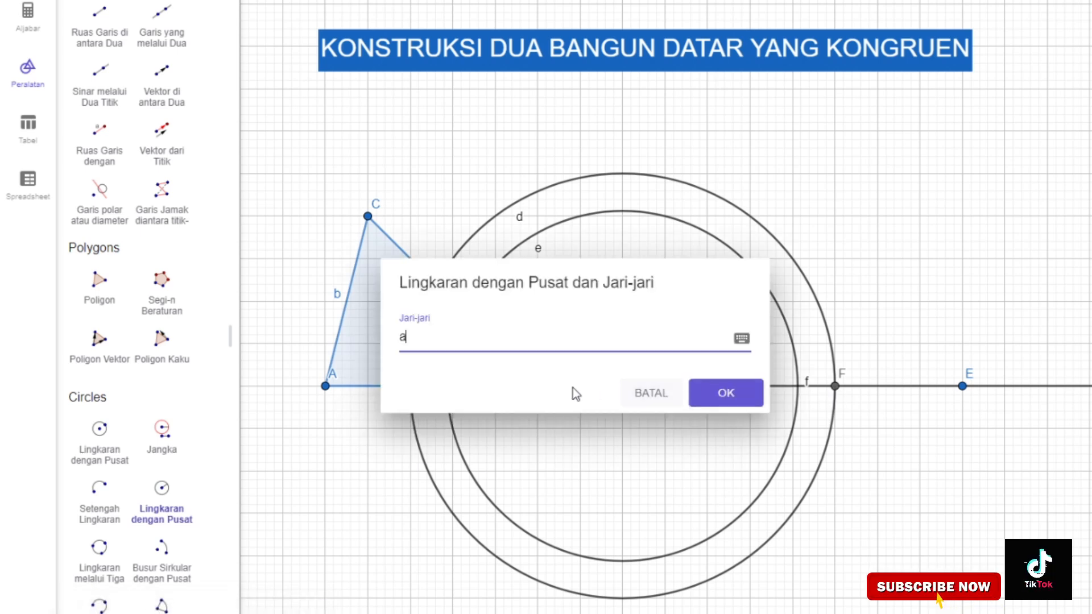
click(720, 397)
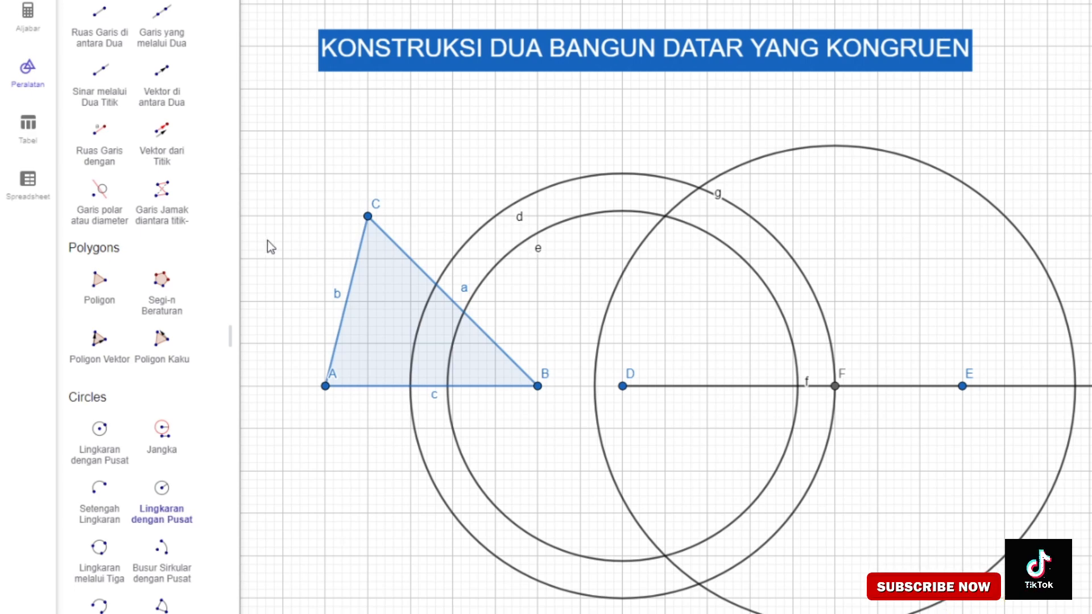
Activate the Perpotongan Dua Objek tool for intersecting the circles around D and F
scroll(114, 307, up, 1)
scroll(114, 308, up, 15)
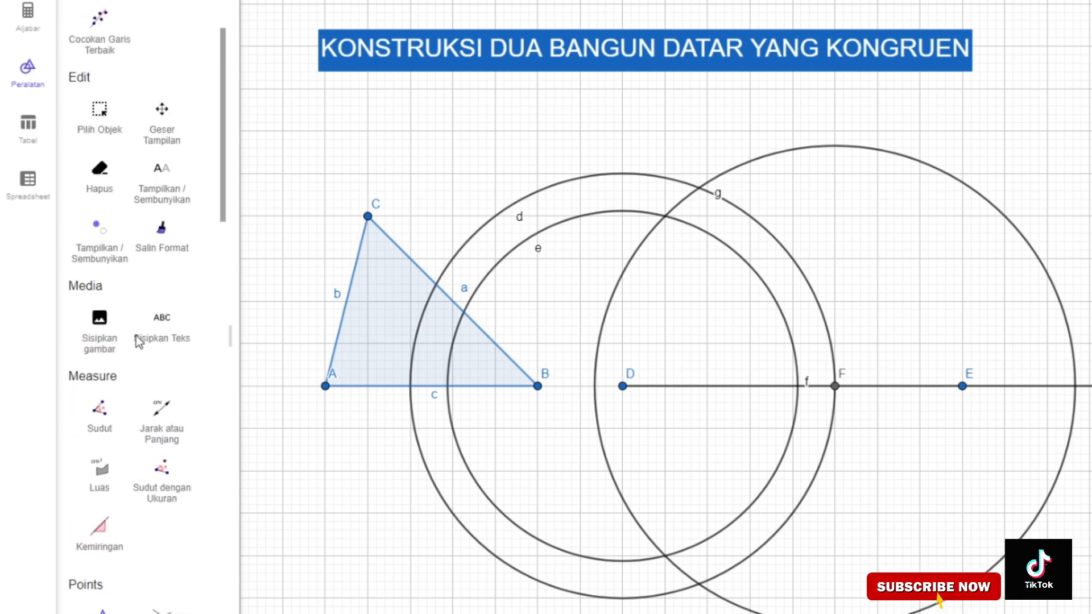
scroll(146, 345, up, 3)
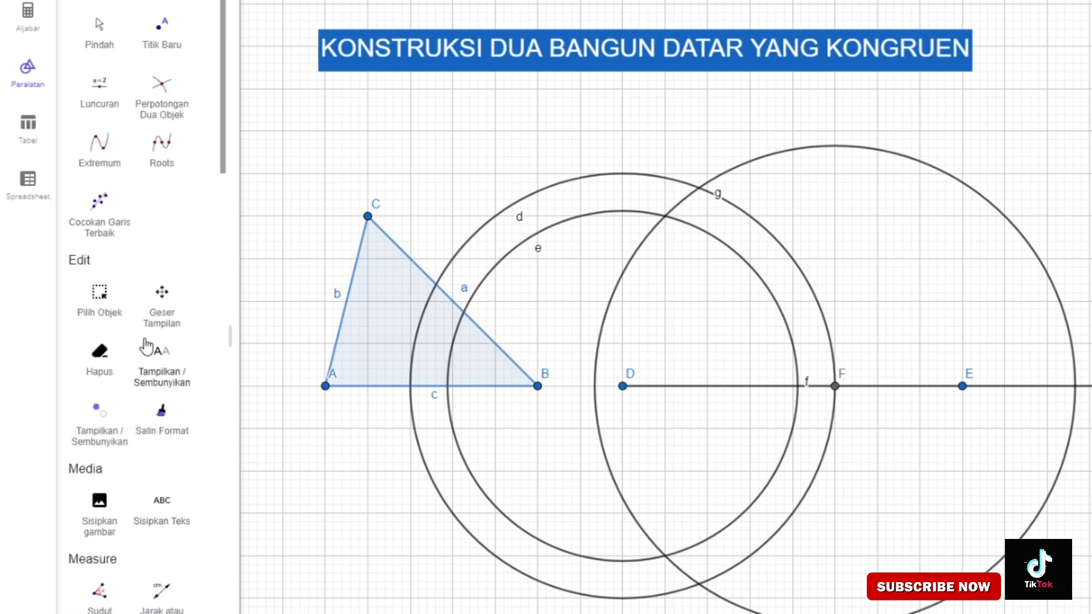
click(165, 112)
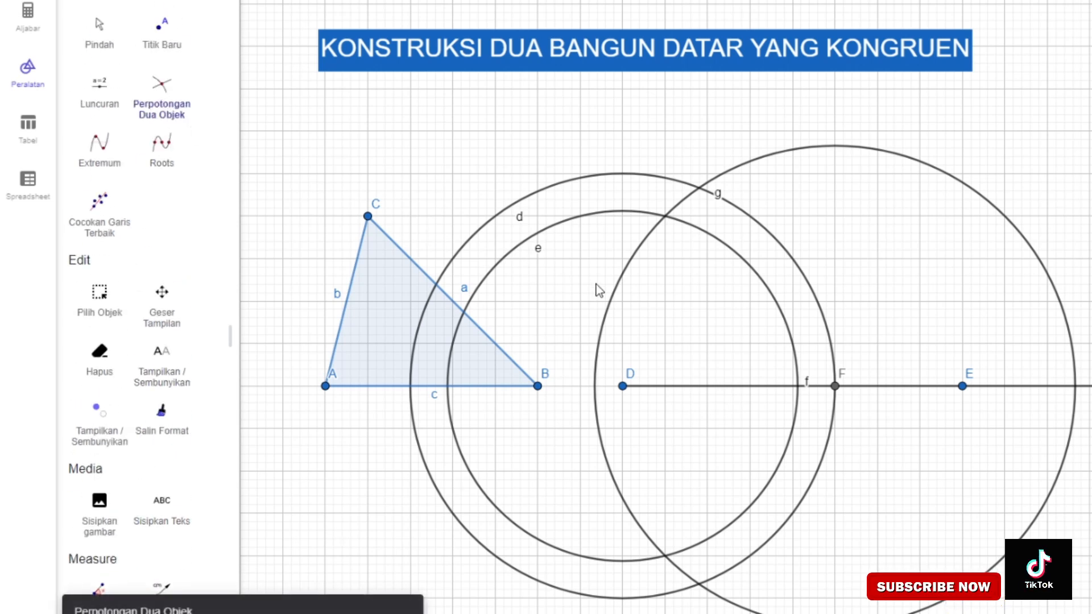
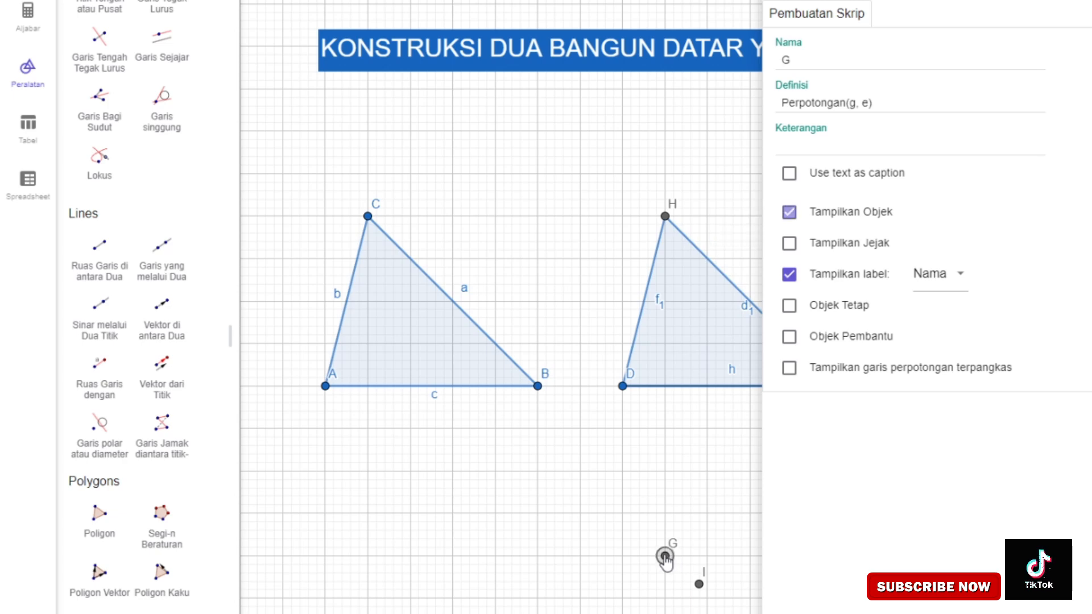
Hide the helper intersection points G and I below the triangles
key(ctrl+g)
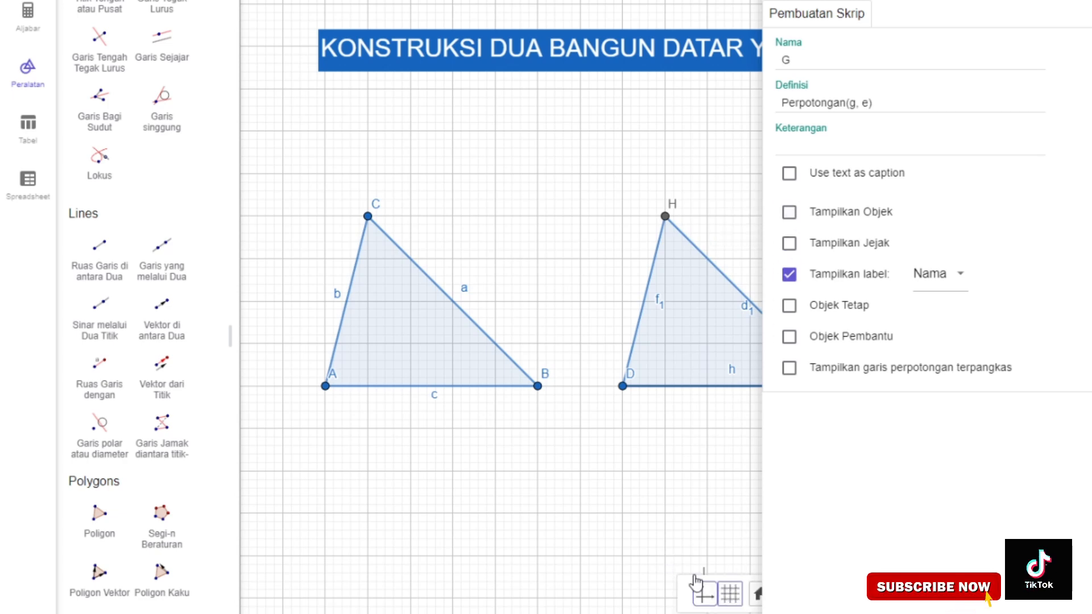
drag(642, 478, 504, 478)
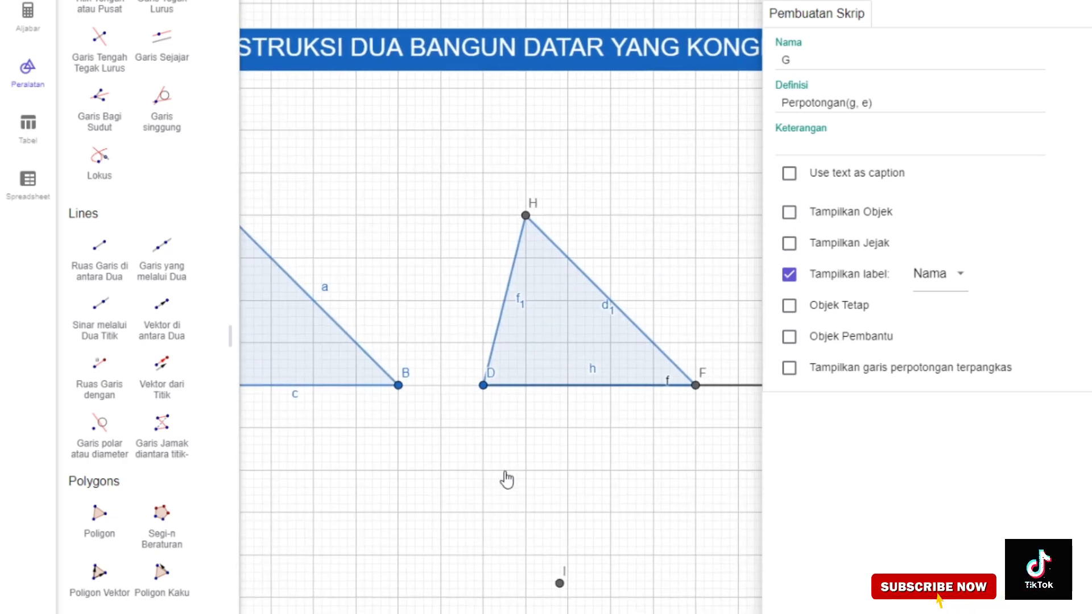
click(568, 586)
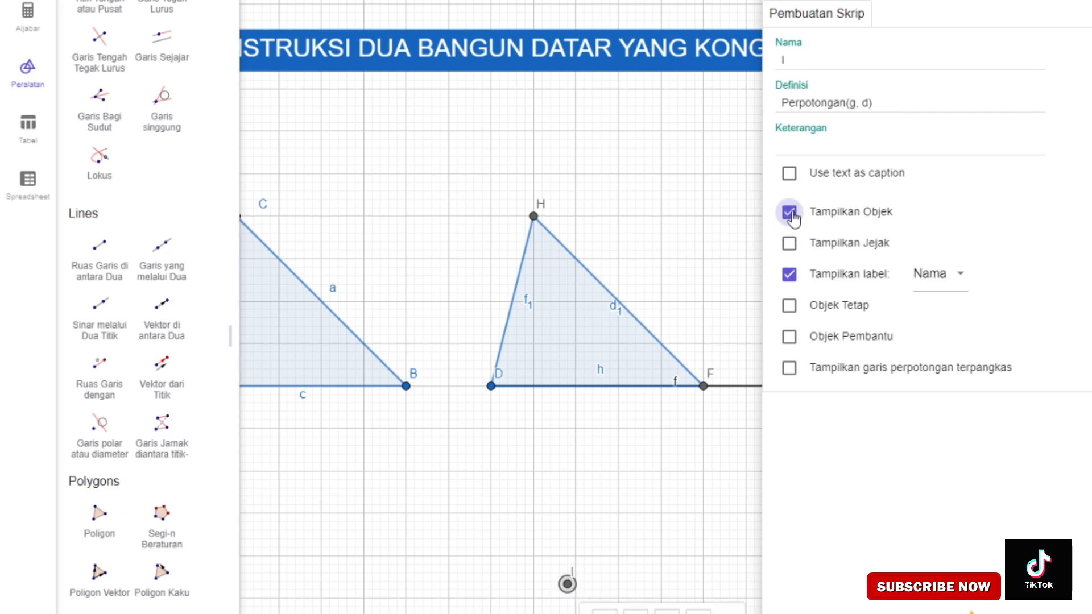
key(ctrl+g)
drag(561, 496, 634, 508)
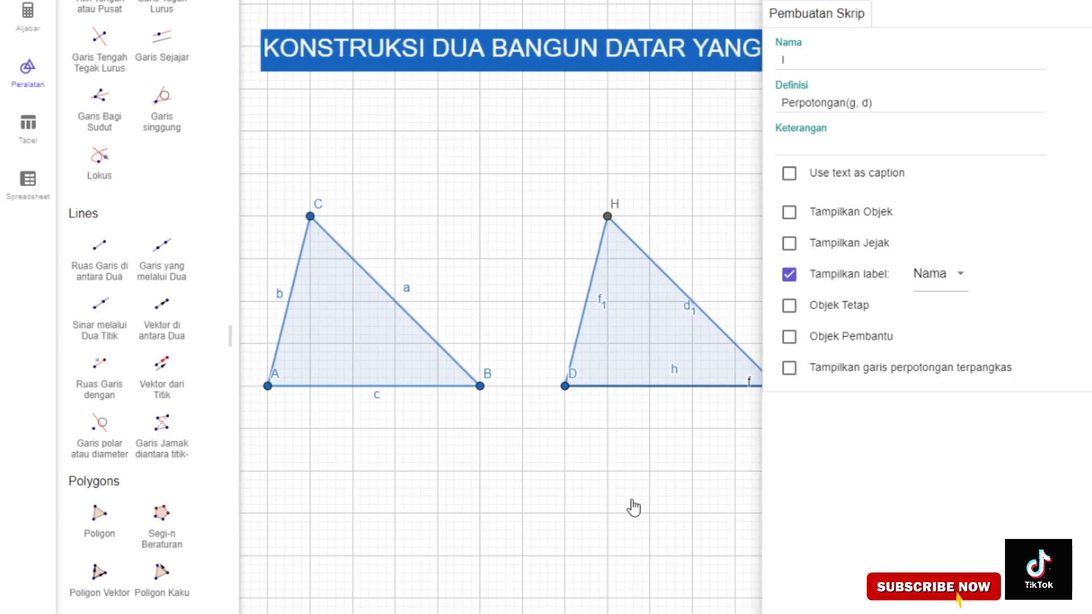
click(290, 295)
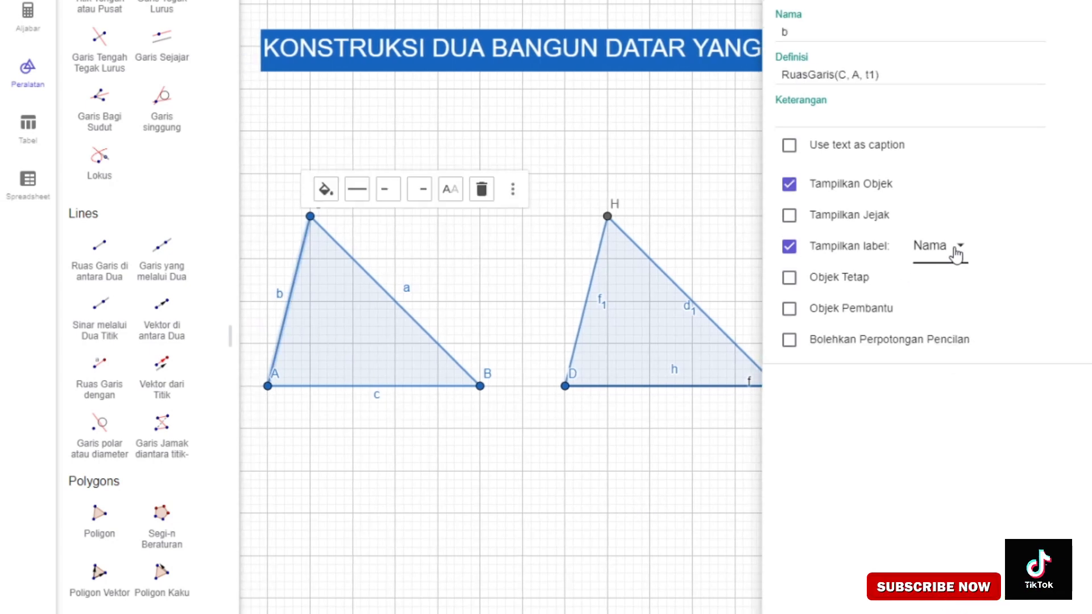
click(789, 185)
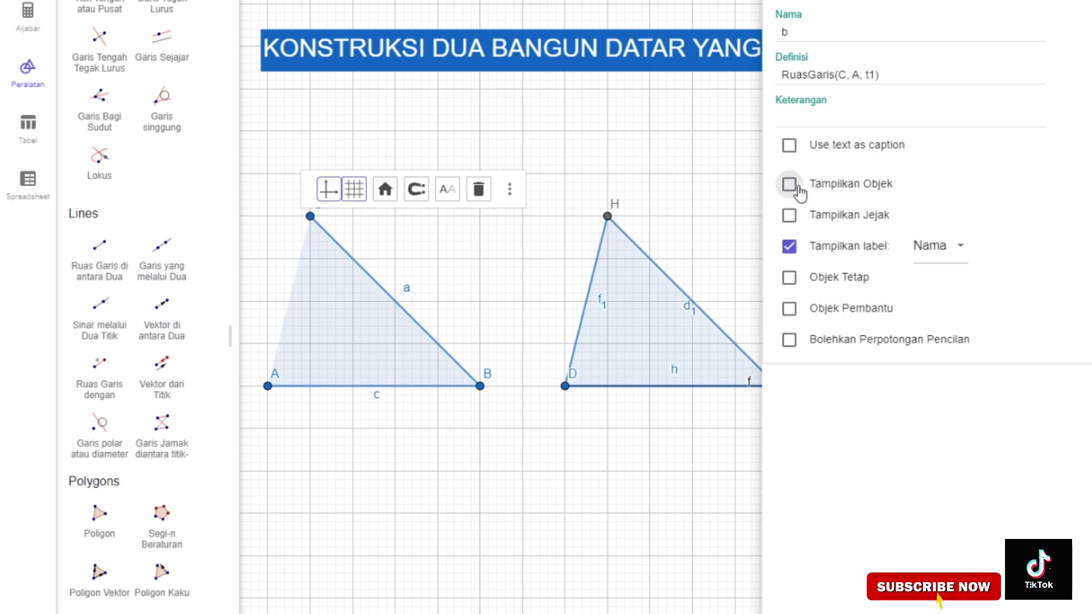
click(789, 185)
click(962, 250)
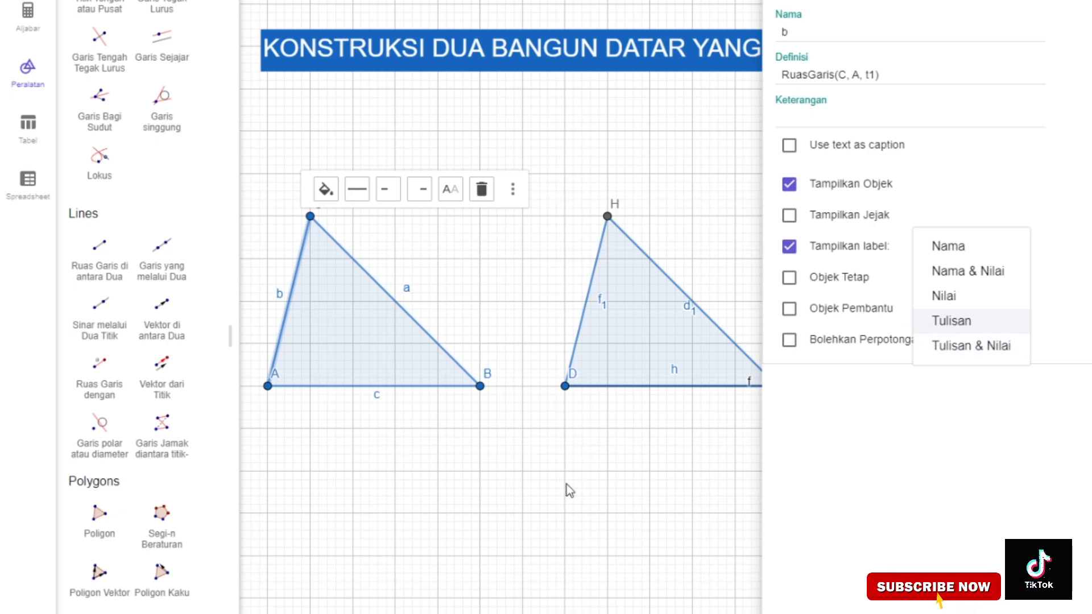
click(448, 470)
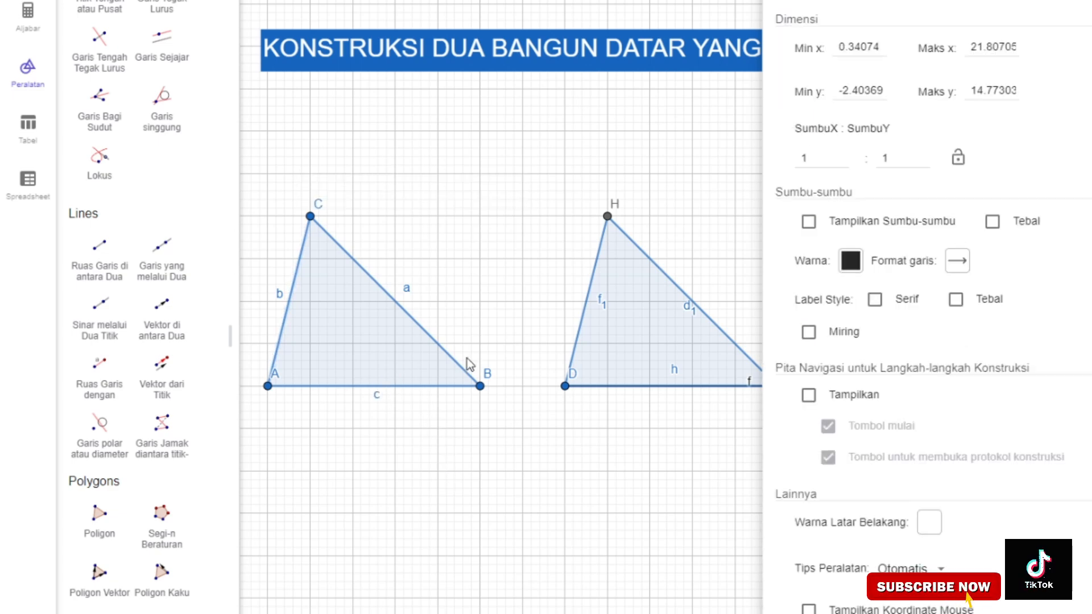
Hide ray f through D and E and its helper point E, then close the object settings
drag(623, 478, 566, 477)
drag(714, 387, 670, 403)
click(672, 389)
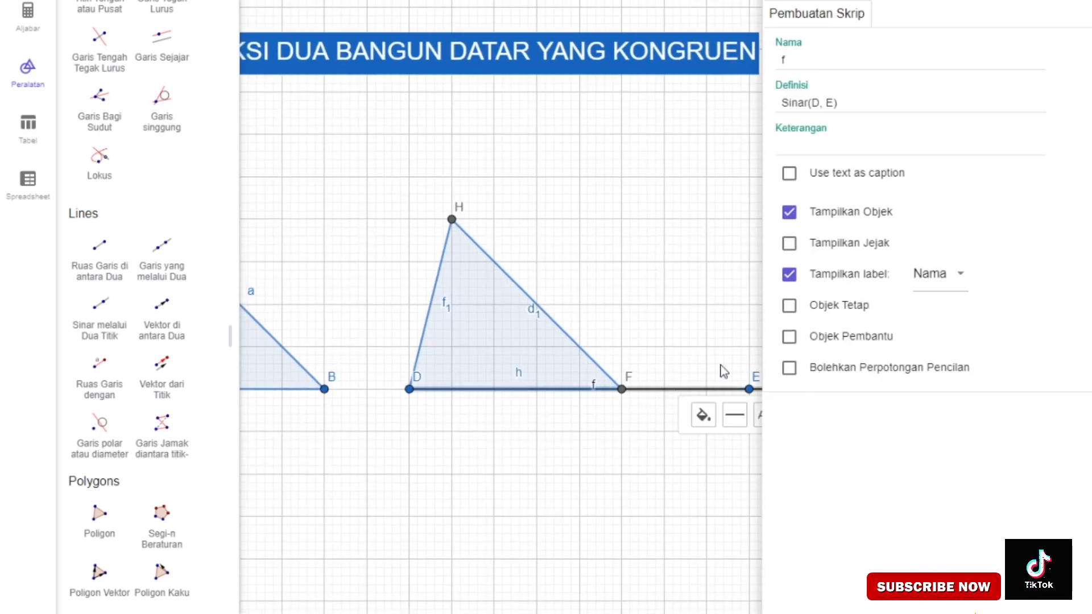
click(790, 213)
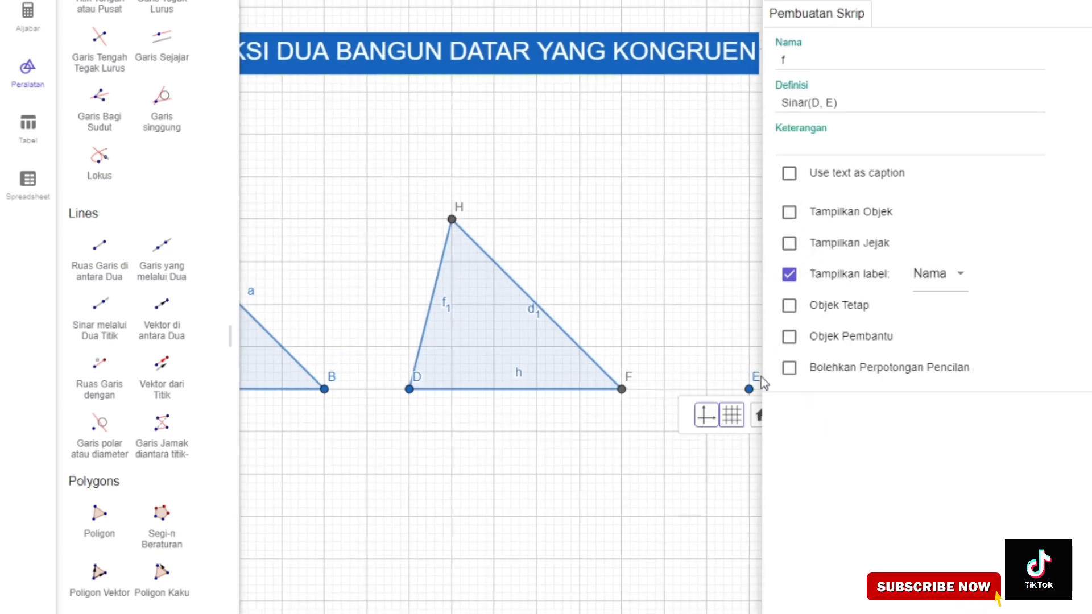
click(749, 389)
click(790, 212)
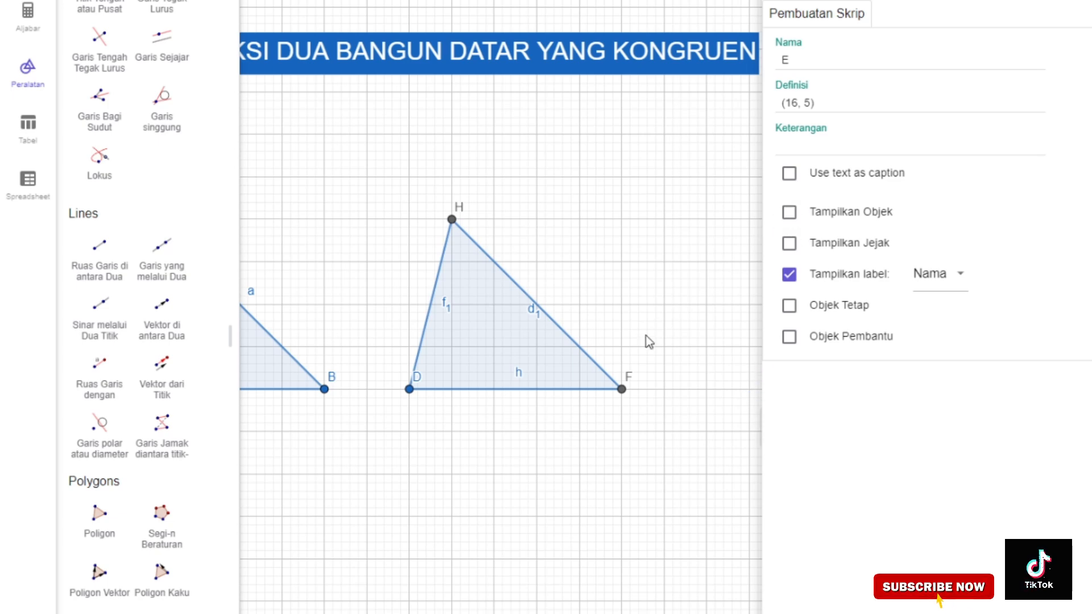
drag(480, 451, 666, 475)
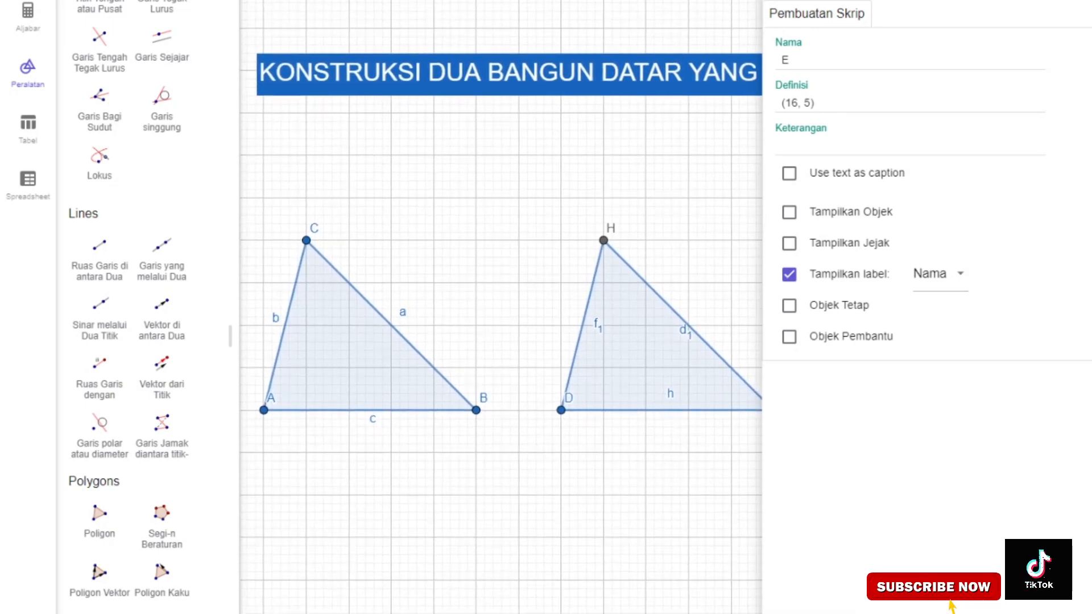
click(1075, 2)
drag(675, 512, 758, 478)
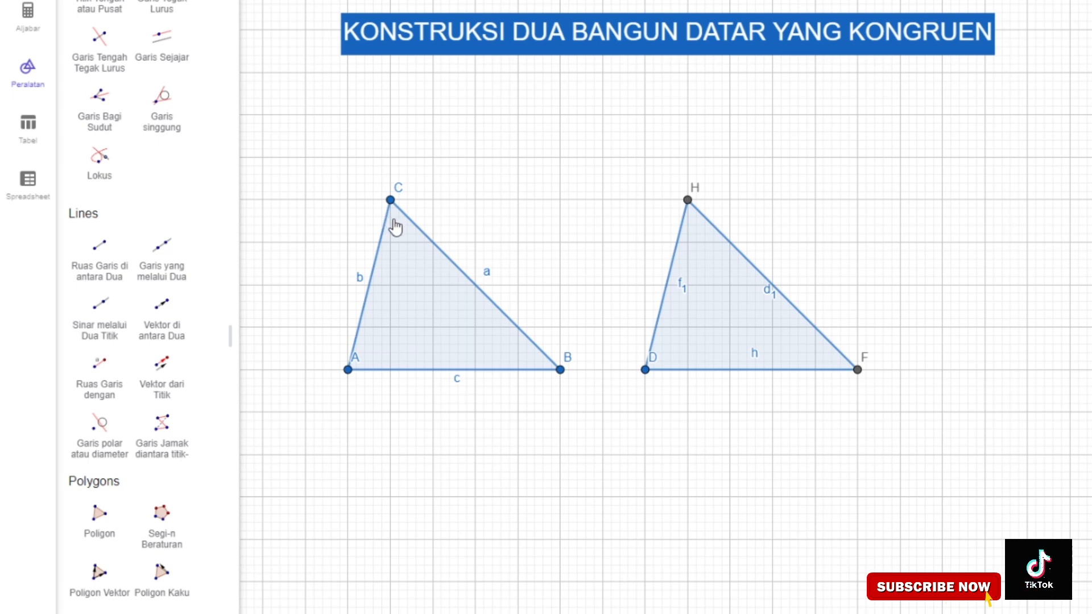
Set the label of side b of triangle ABC to show Nama & Nilai
click(361, 285)
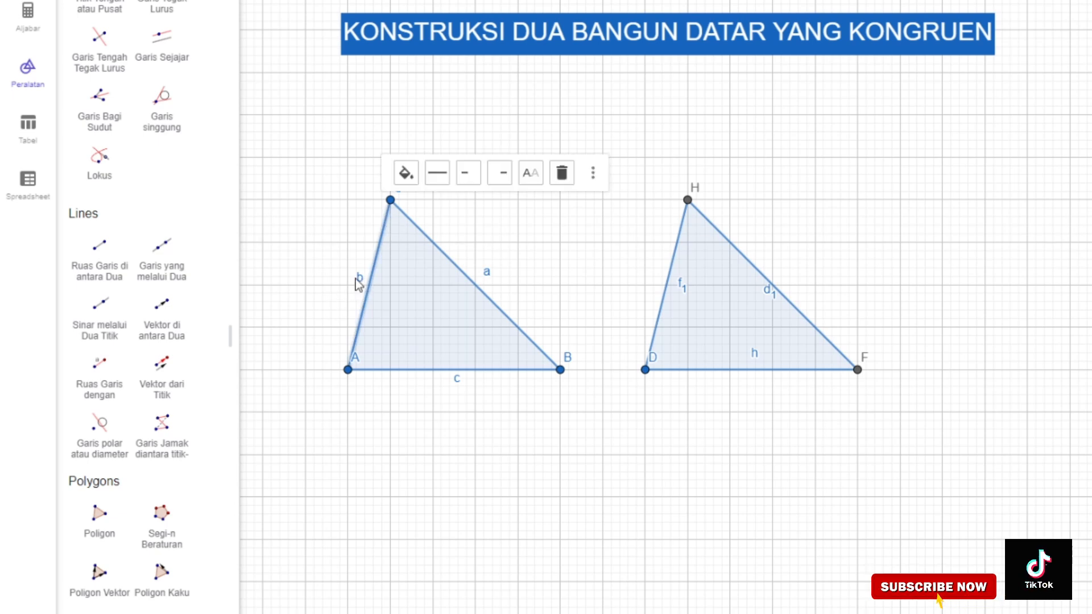
click(593, 176)
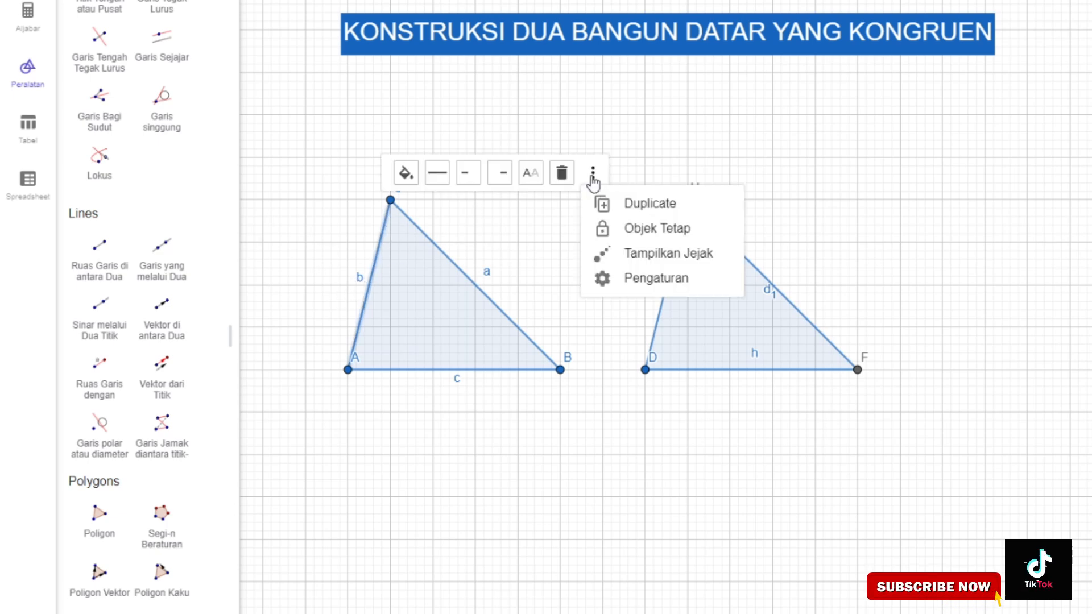
click(664, 286)
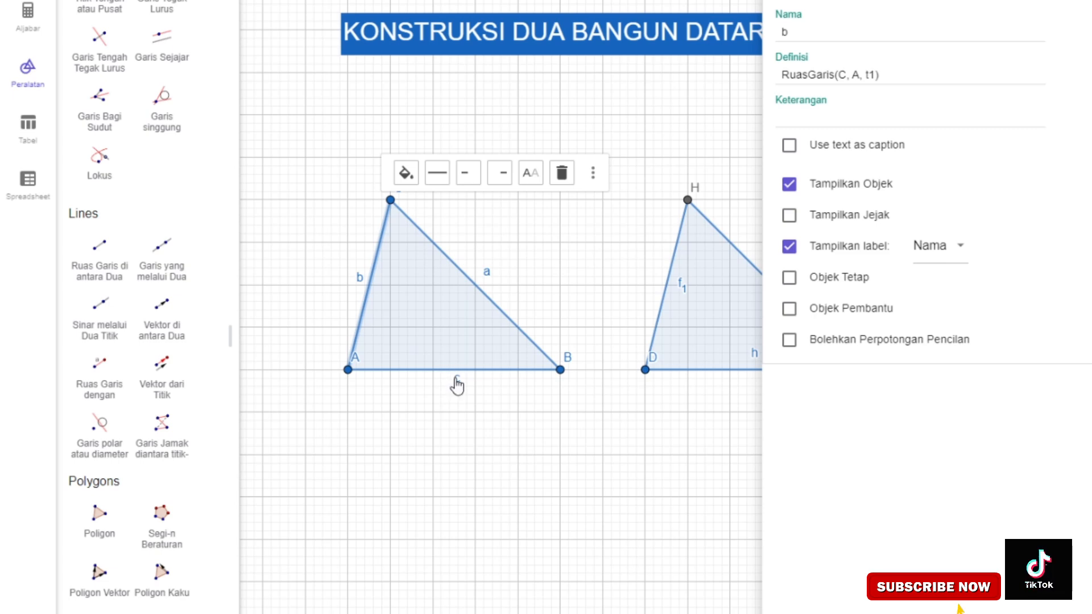
click(959, 248)
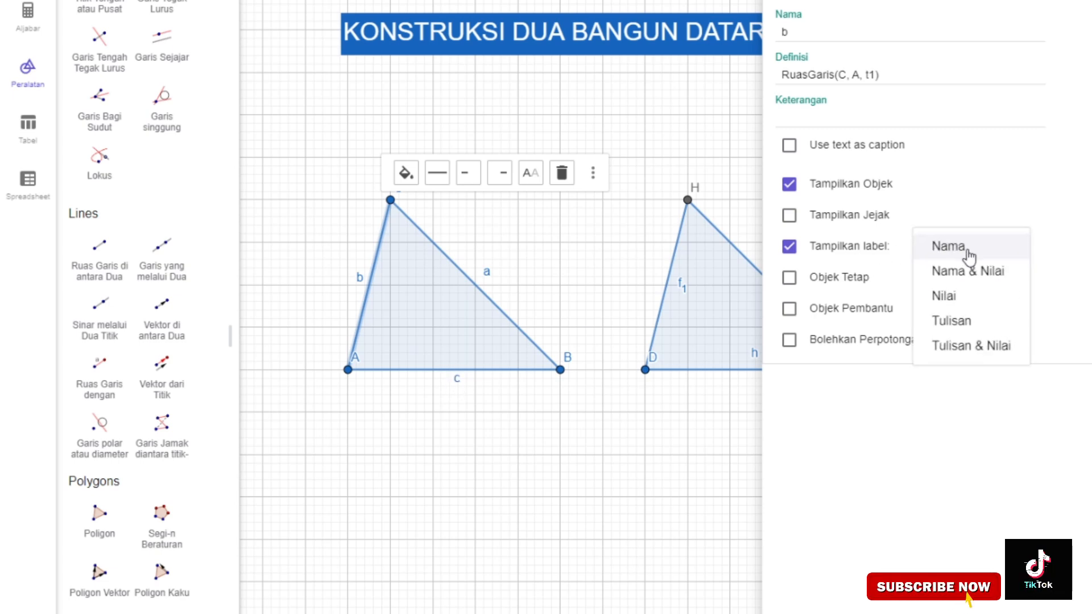
click(971, 278)
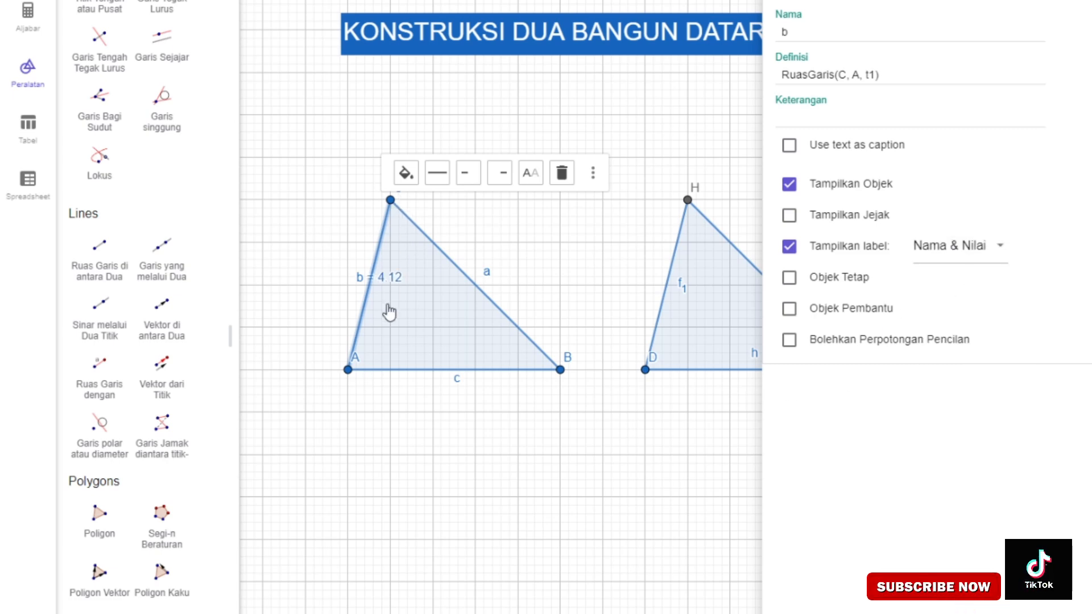
Set the labels of sides a and c of triangle ABC to show Nama & Nilai
click(480, 295)
click(955, 246)
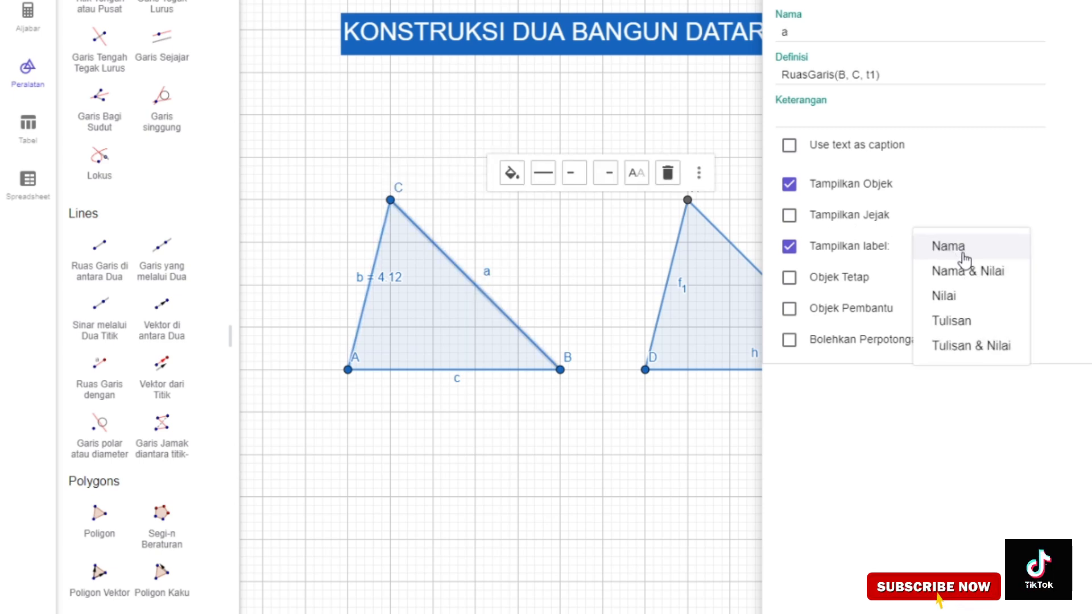
click(964, 274)
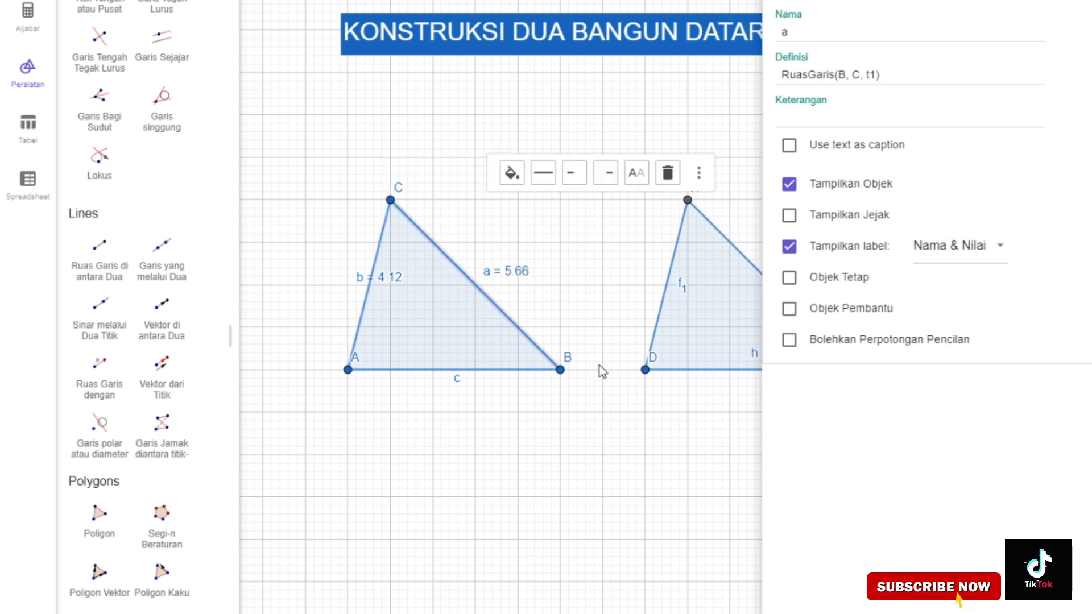
click(458, 376)
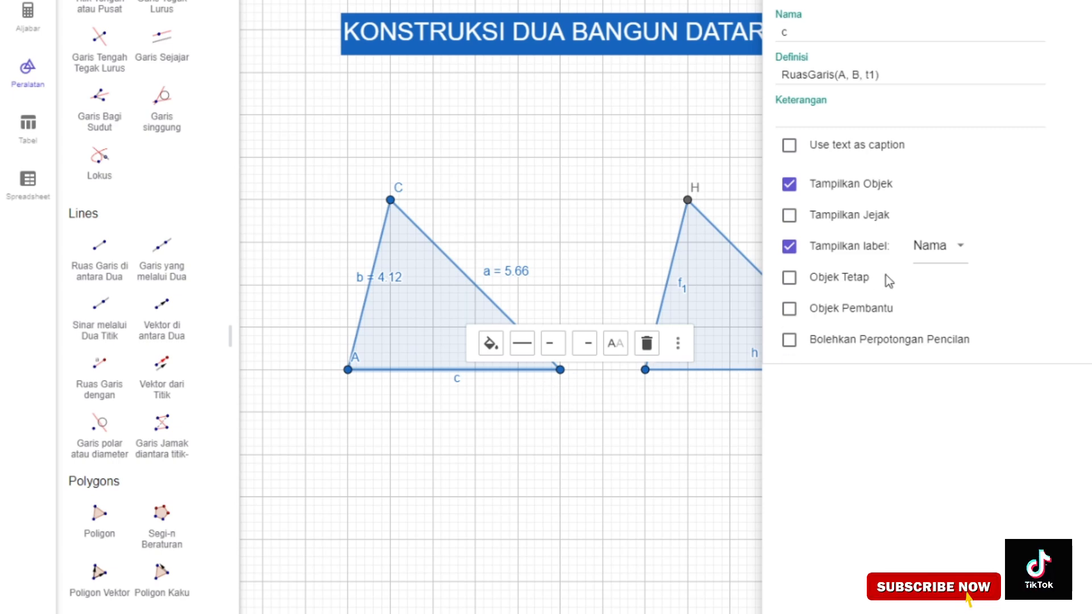
click(958, 246)
click(961, 274)
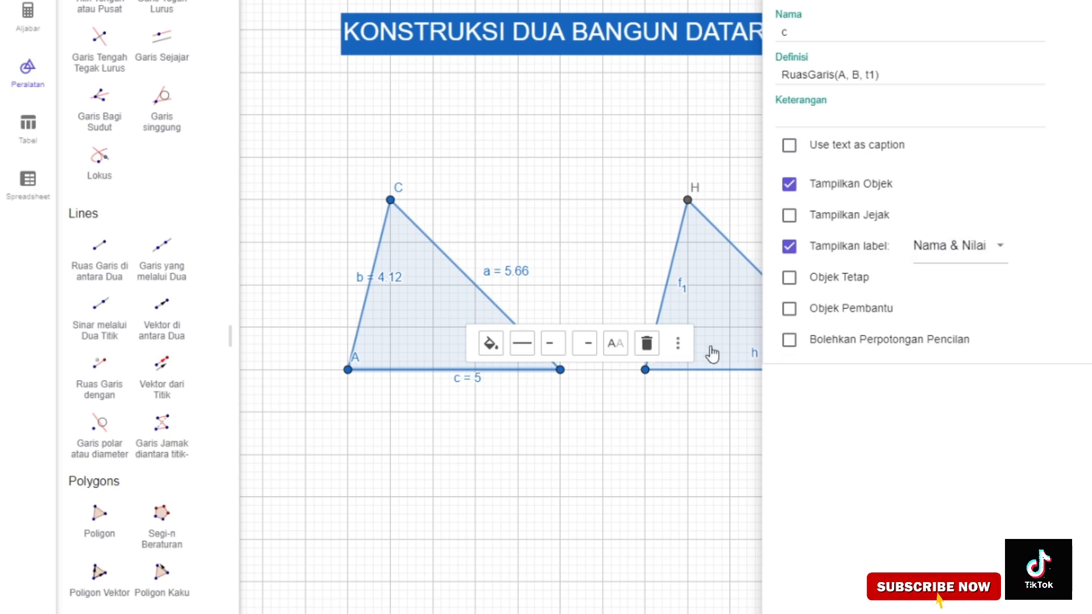
Set the labels of sides DH and HF of the second triangle to show Nama & Nilai
click(683, 289)
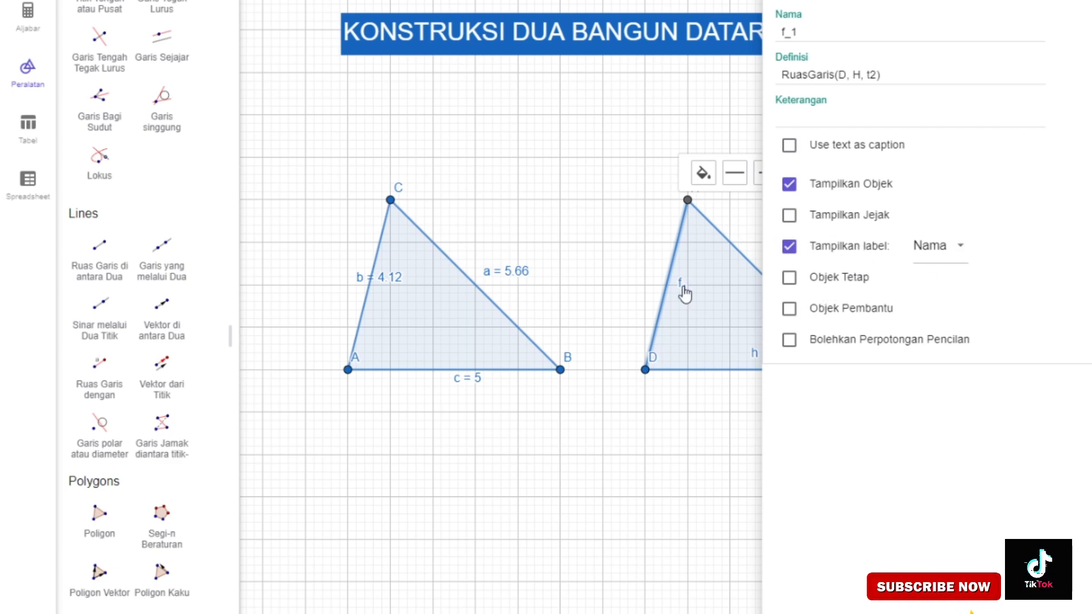
click(958, 253)
click(976, 275)
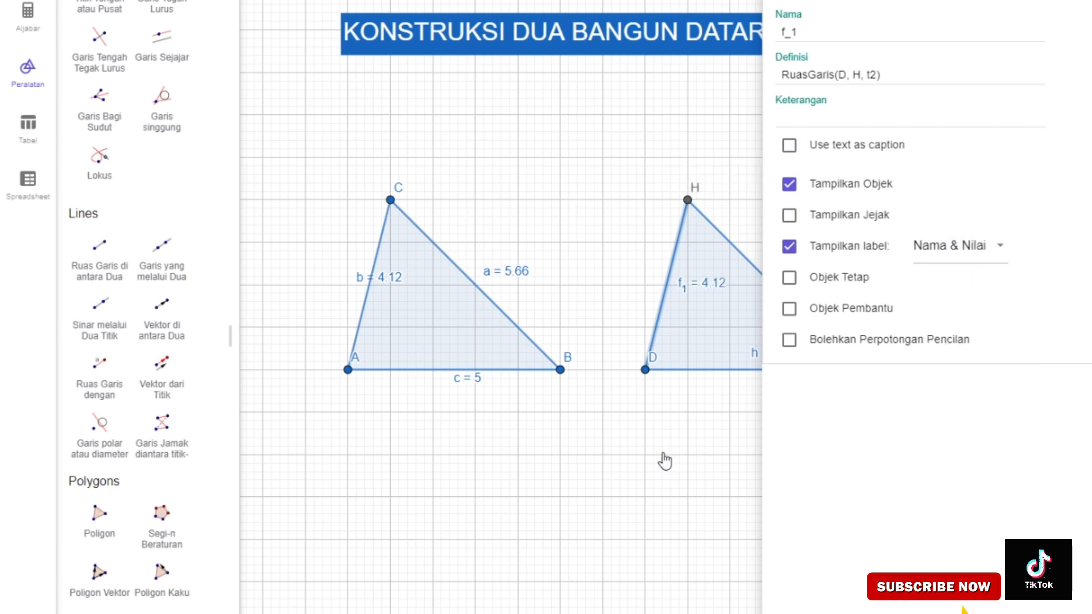
drag(663, 460, 517, 471)
click(639, 299)
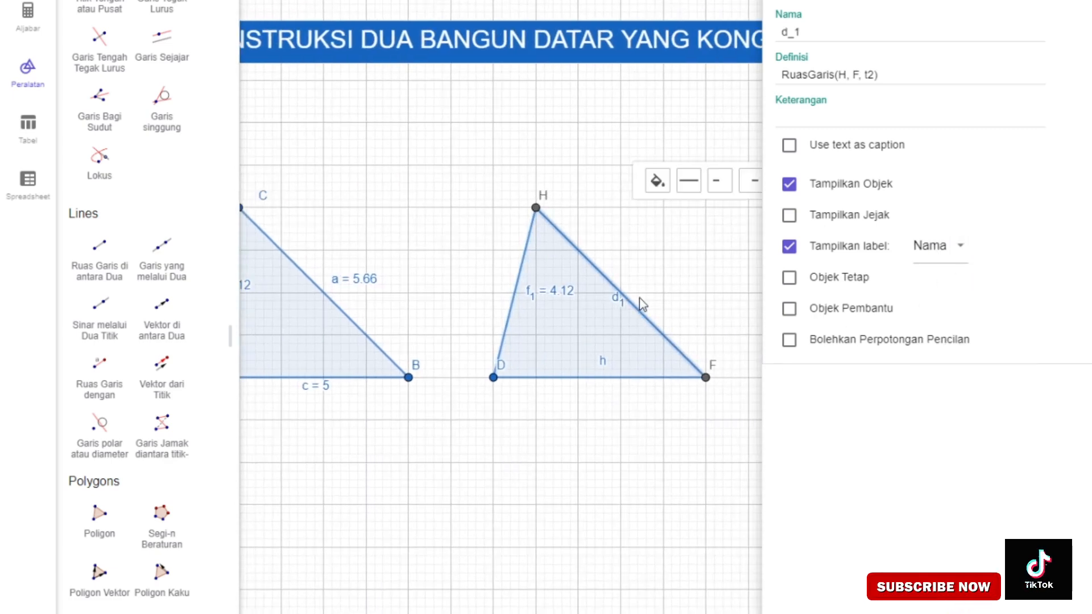
click(961, 247)
click(961, 269)
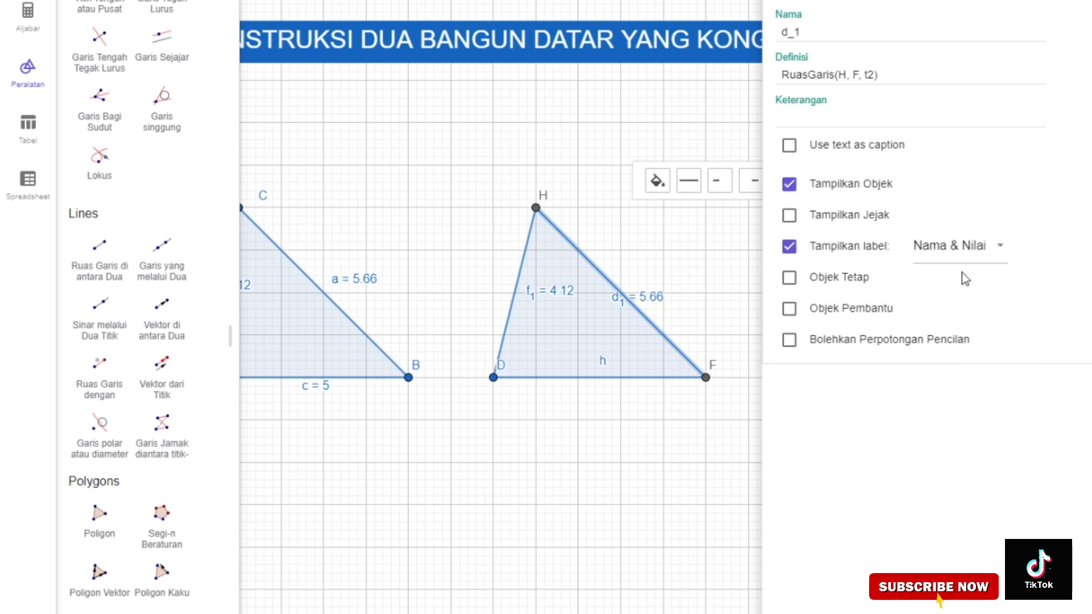
Move the label of side DF below its segment, set it to show Nama & Nilai, and close the settings
drag(604, 366, 593, 398)
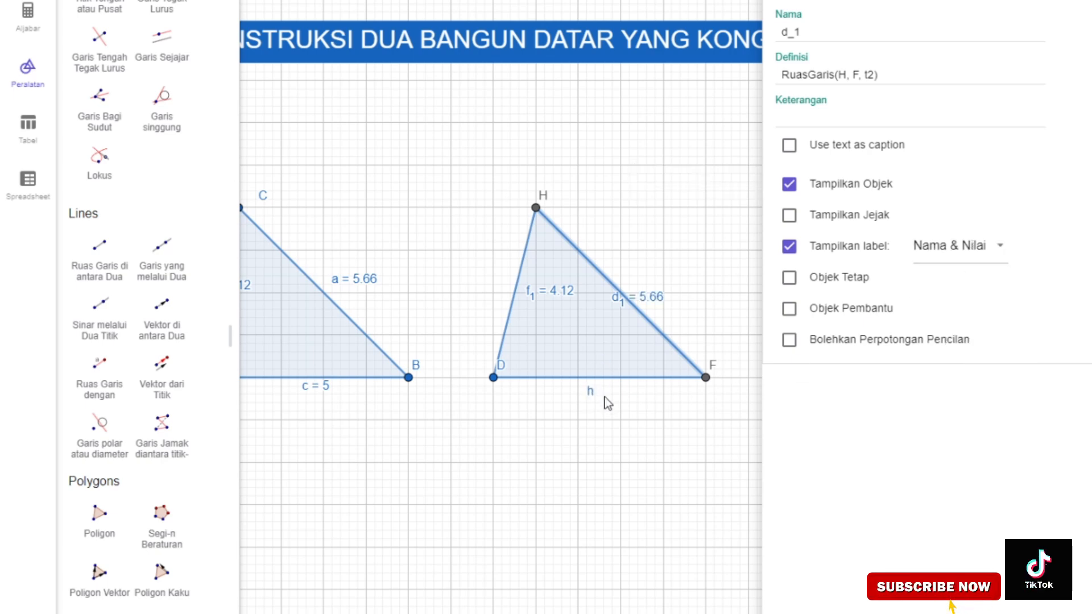
click(591, 398)
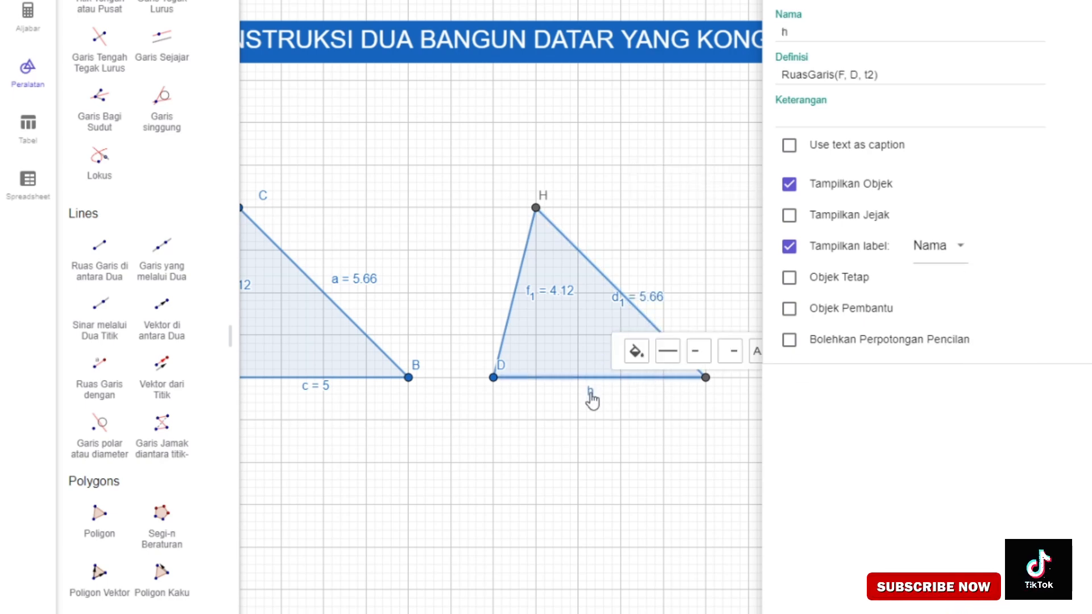
click(959, 248)
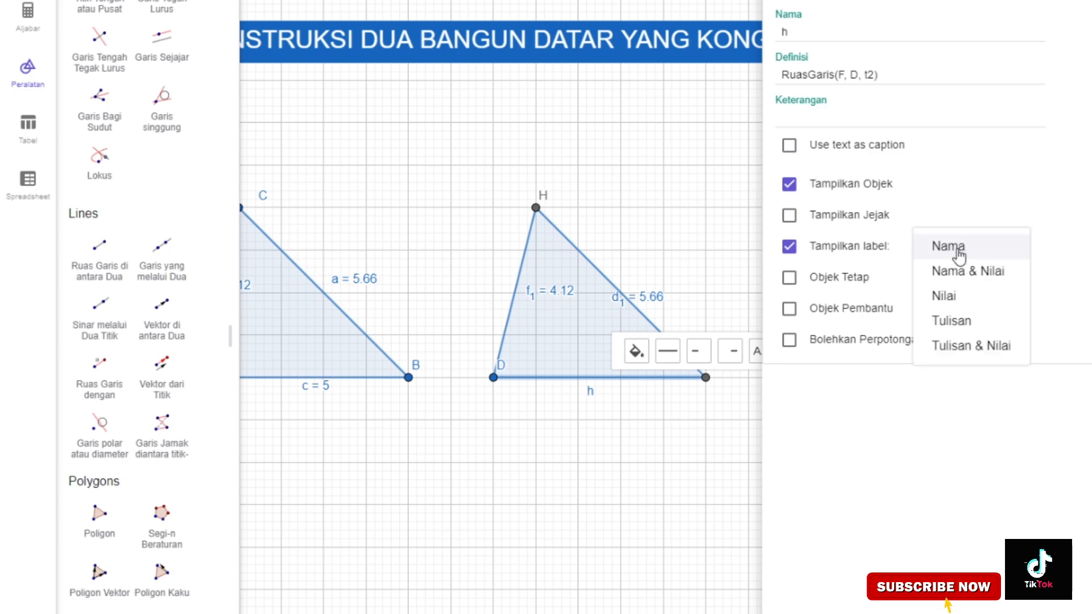
click(968, 279)
click(622, 490)
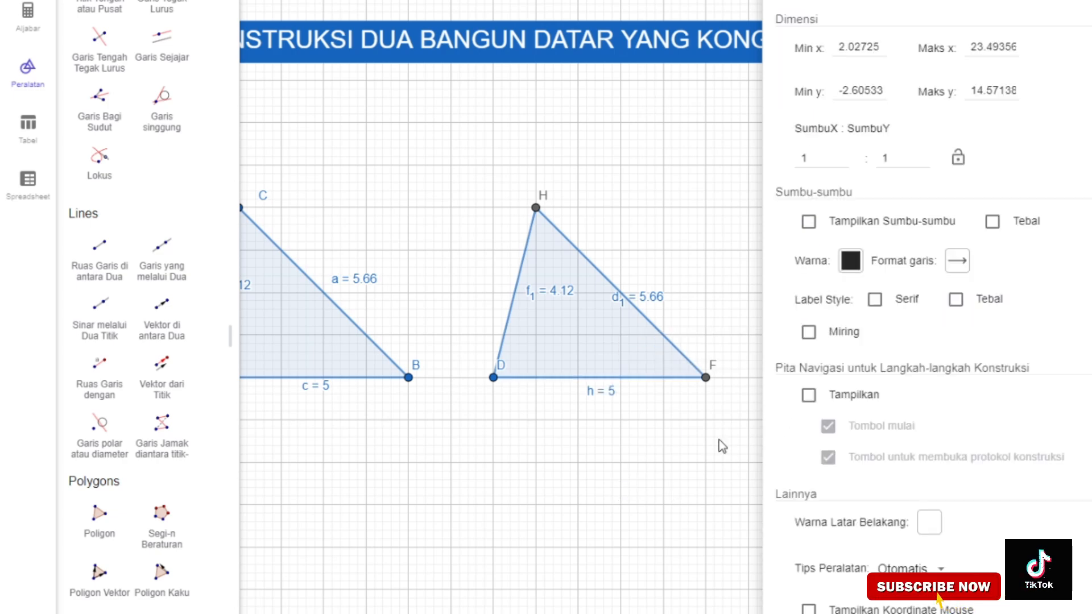
click(1078, 4)
drag(631, 483, 803, 450)
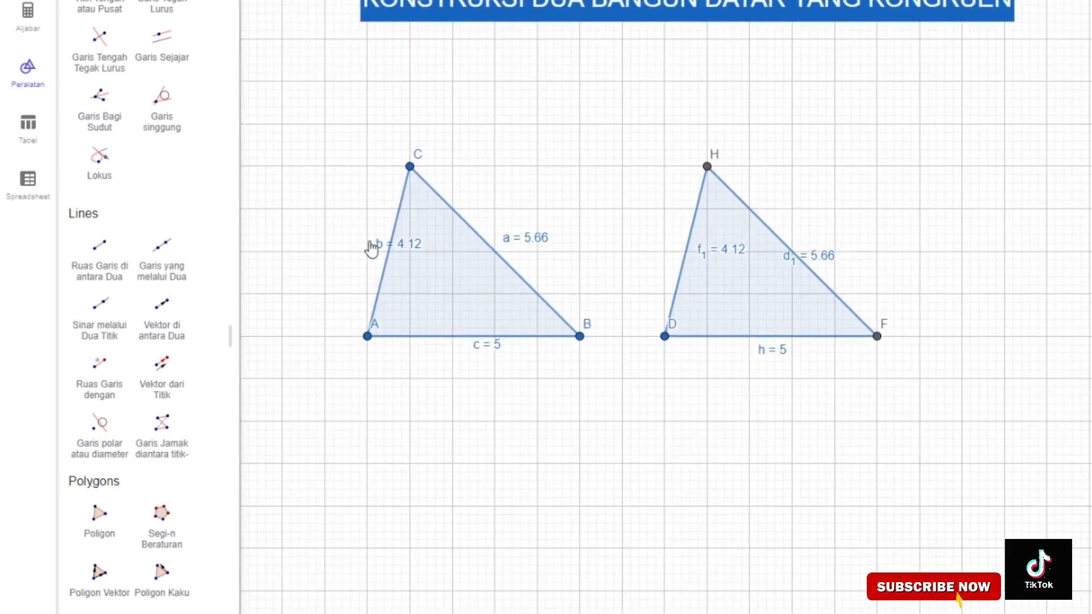
Reposition the labels of sides b, a, c, DH and HF just outside their triangles so they clear the edges
drag(371, 249, 364, 247)
drag(519, 242, 509, 240)
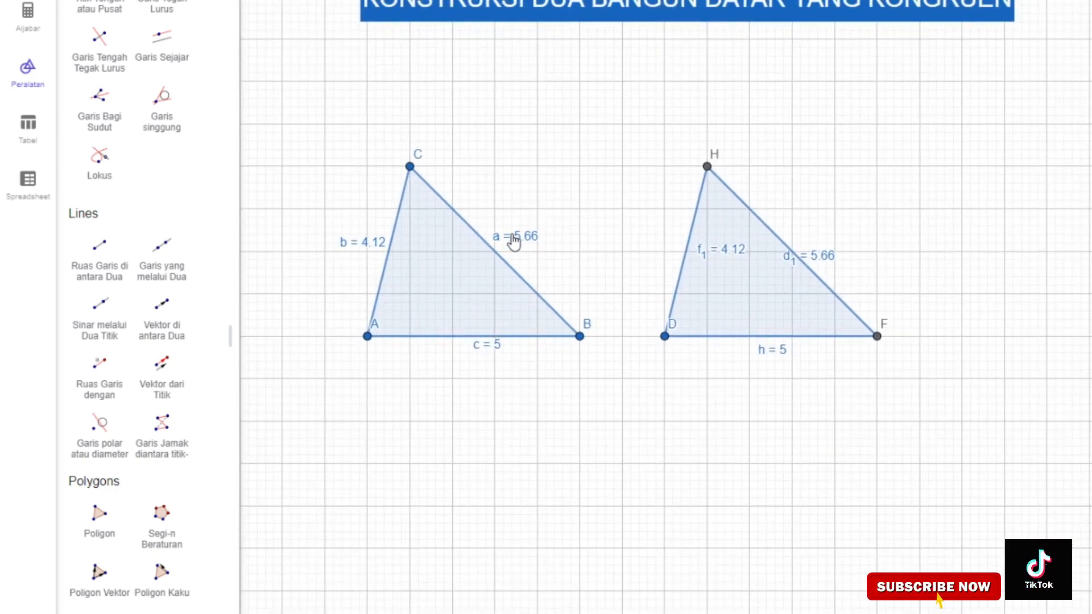
drag(497, 351, 470, 359)
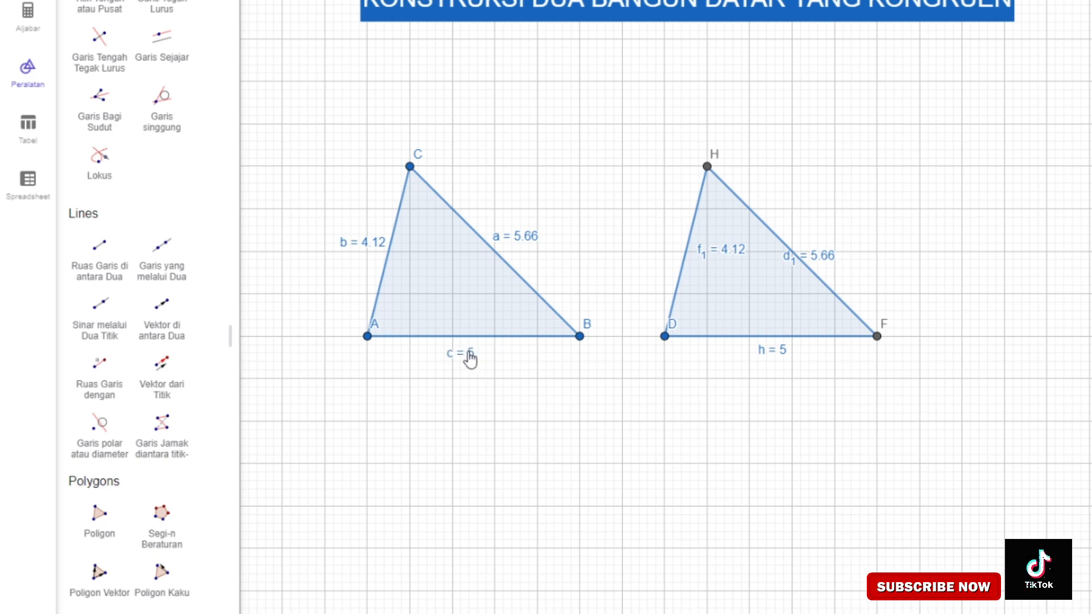
drag(697, 254, 653, 250)
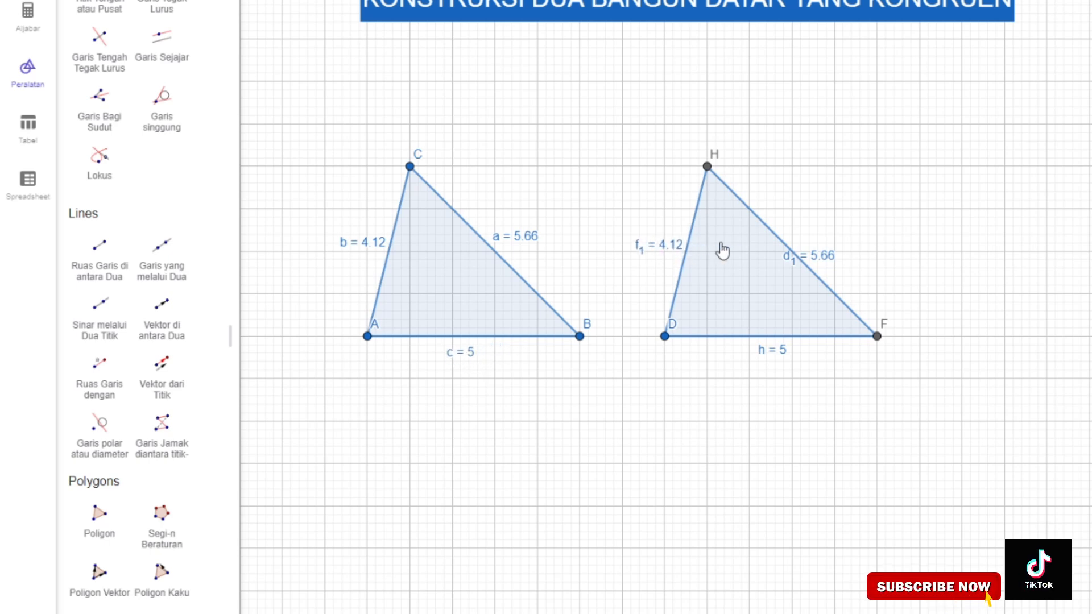
drag(820, 261, 840, 253)
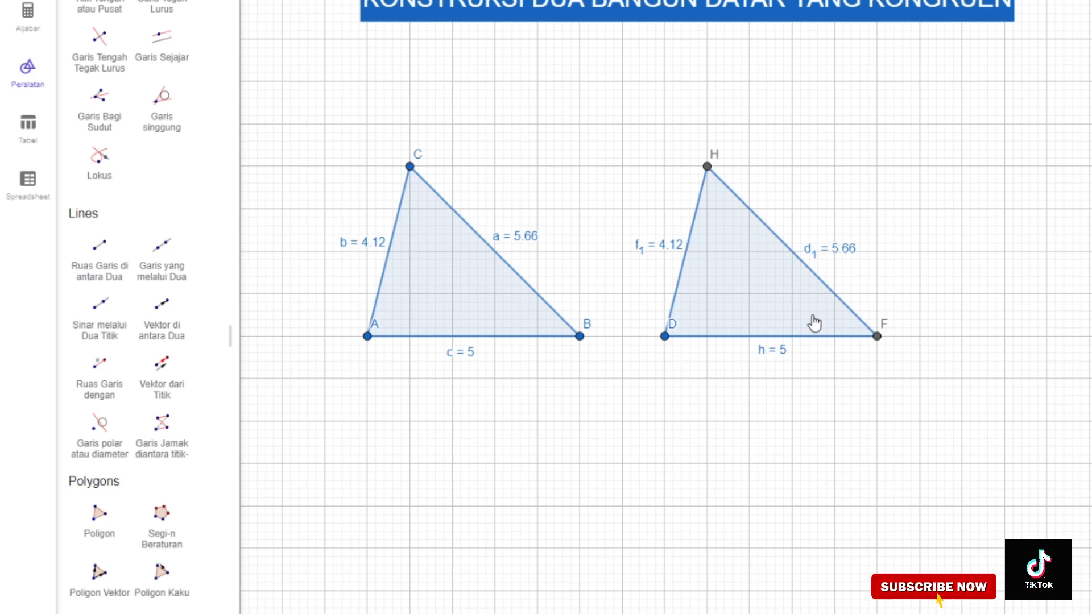
Nudge the label of side DF slightly along the segment to centre it beneath the second triangle
drag(779, 349, 786, 350)
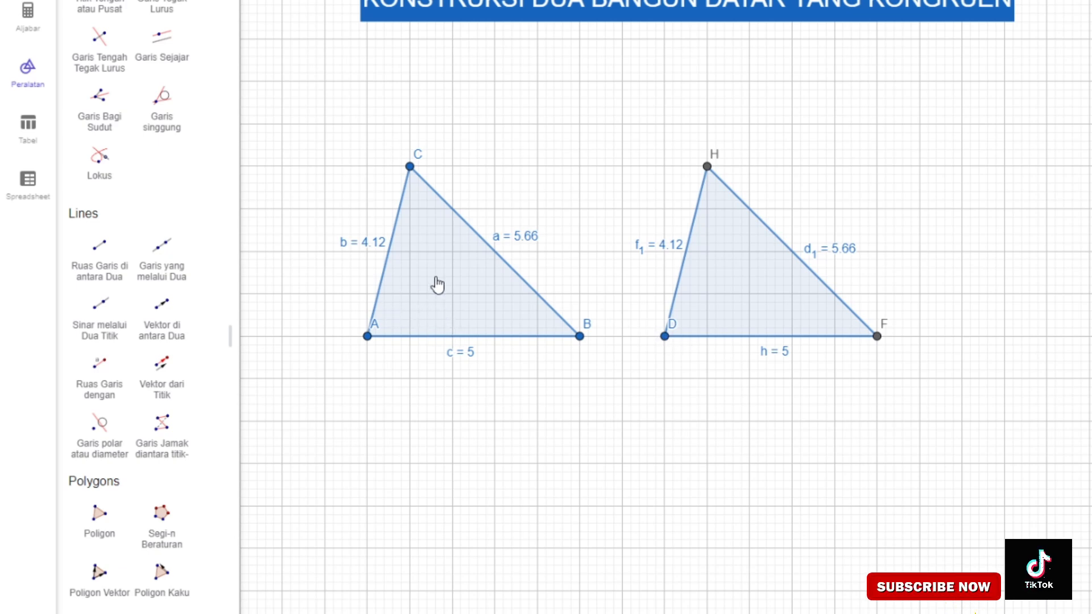
Measure the interior angle at vertex A of the first triangle and the matching angle at D of the second
scroll(151, 215, up, 5)
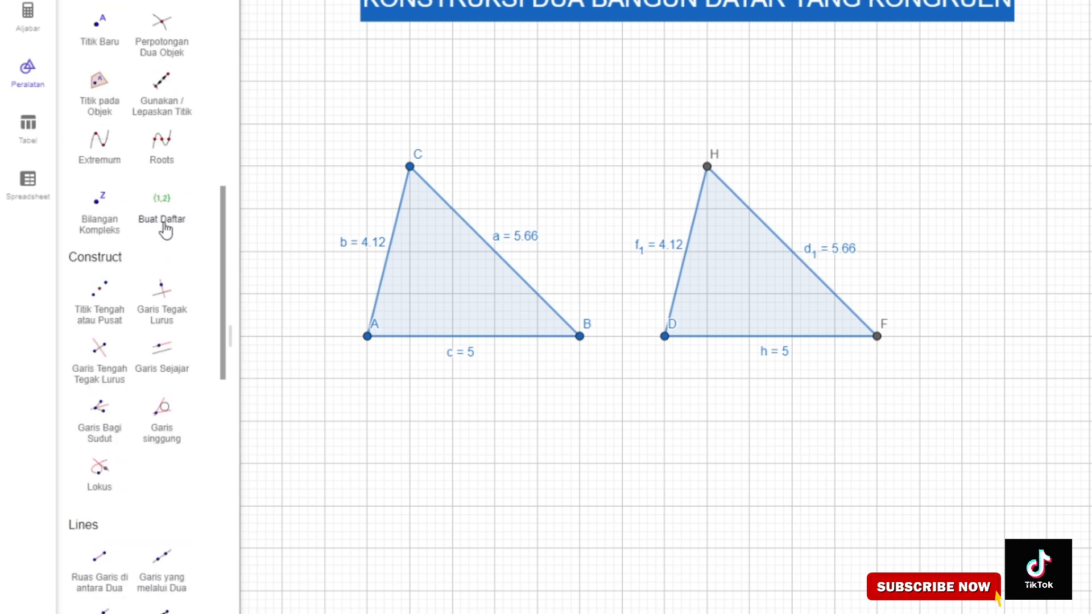
scroll(166, 229, up, 4)
scroll(169, 228, up, 1)
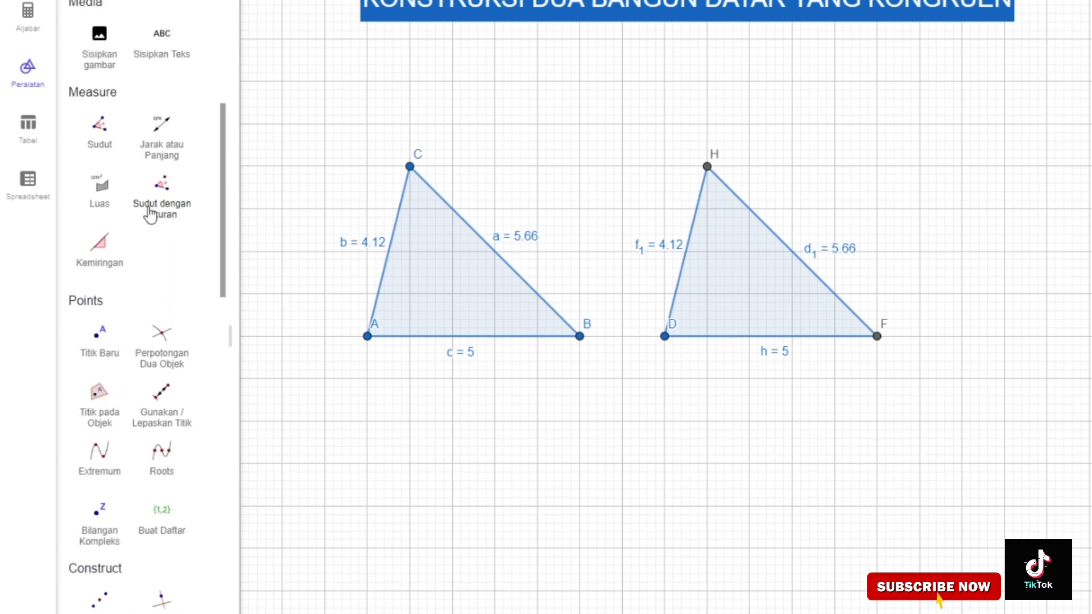
click(98, 131)
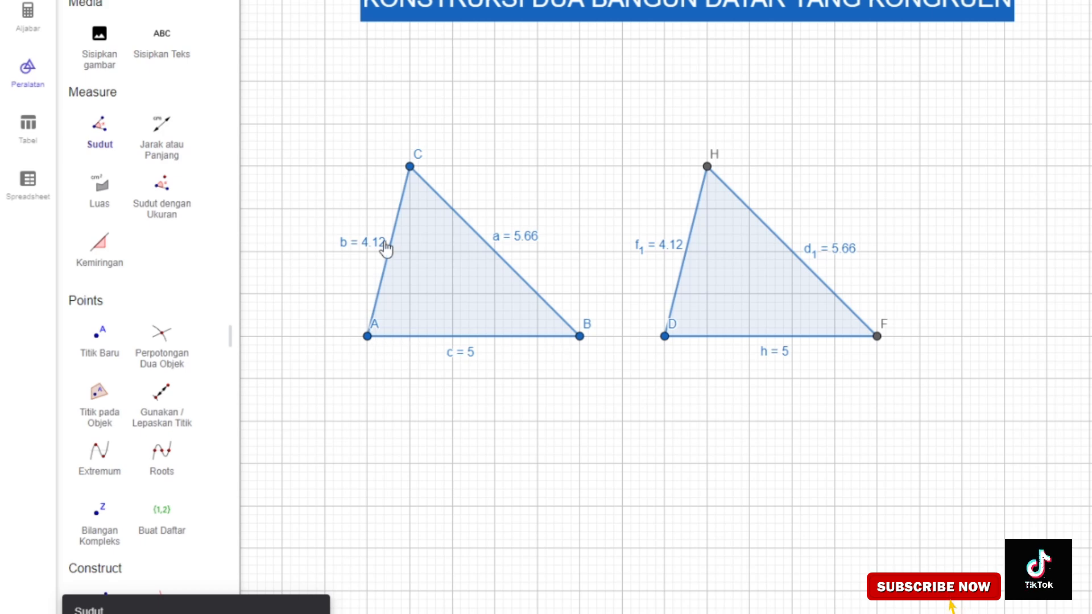
click(580, 336)
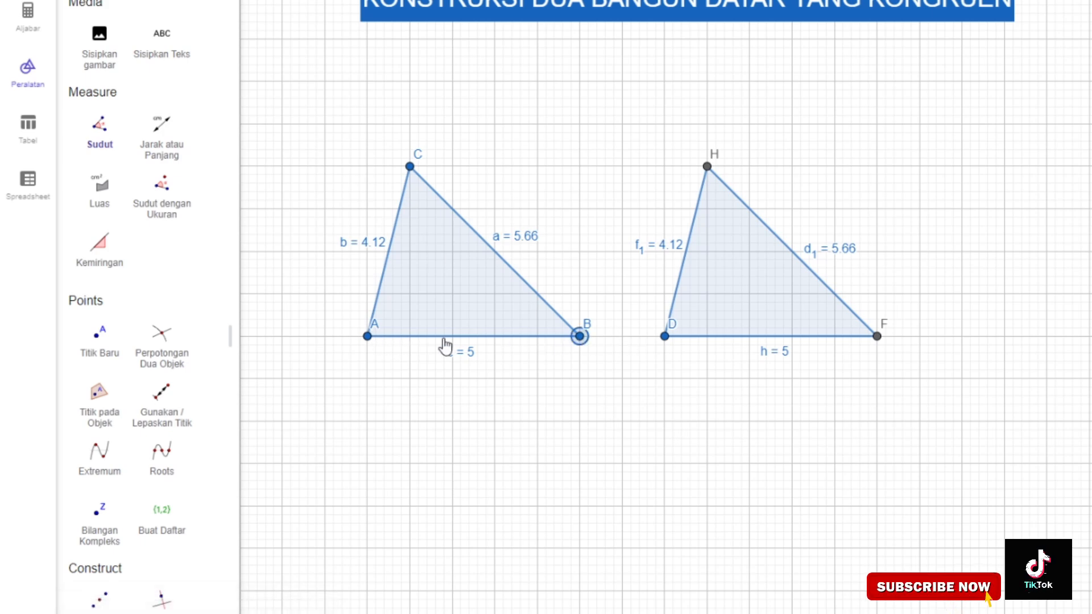
click(367, 336)
click(411, 167)
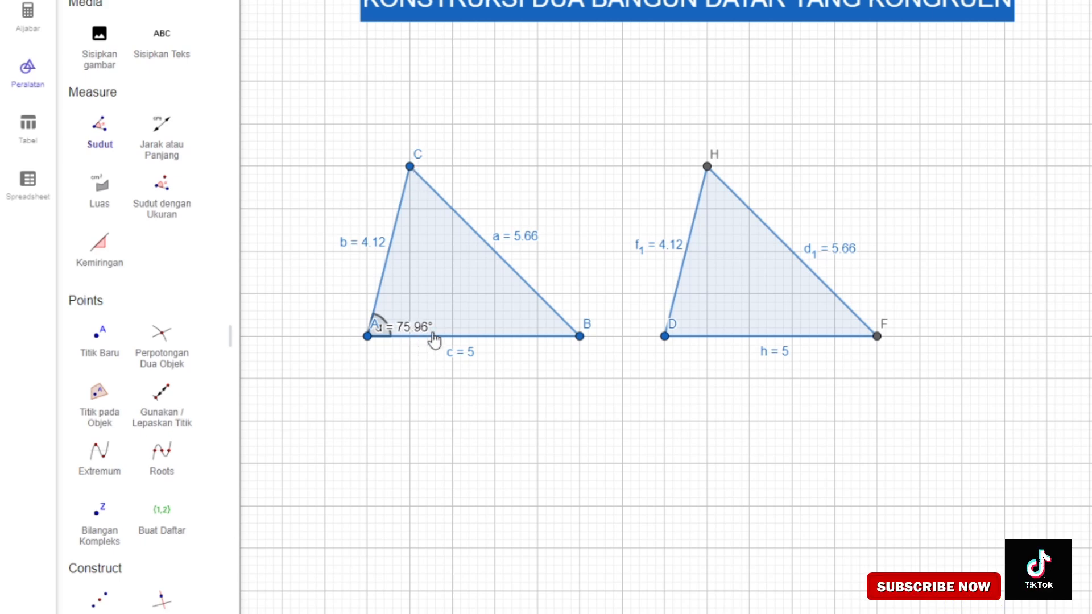
click(876, 338)
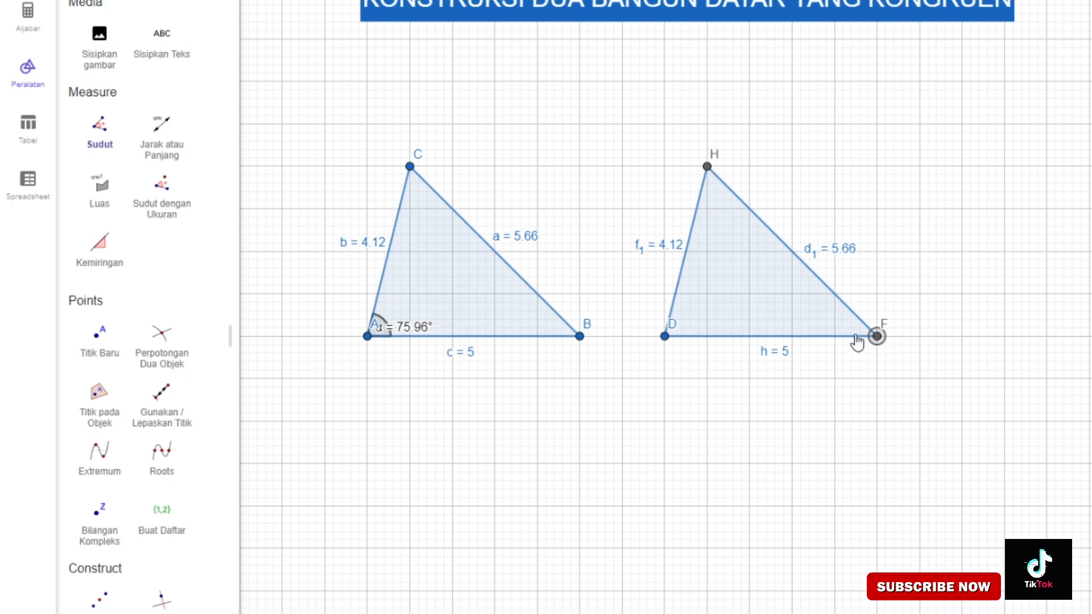
click(664, 336)
click(707, 166)
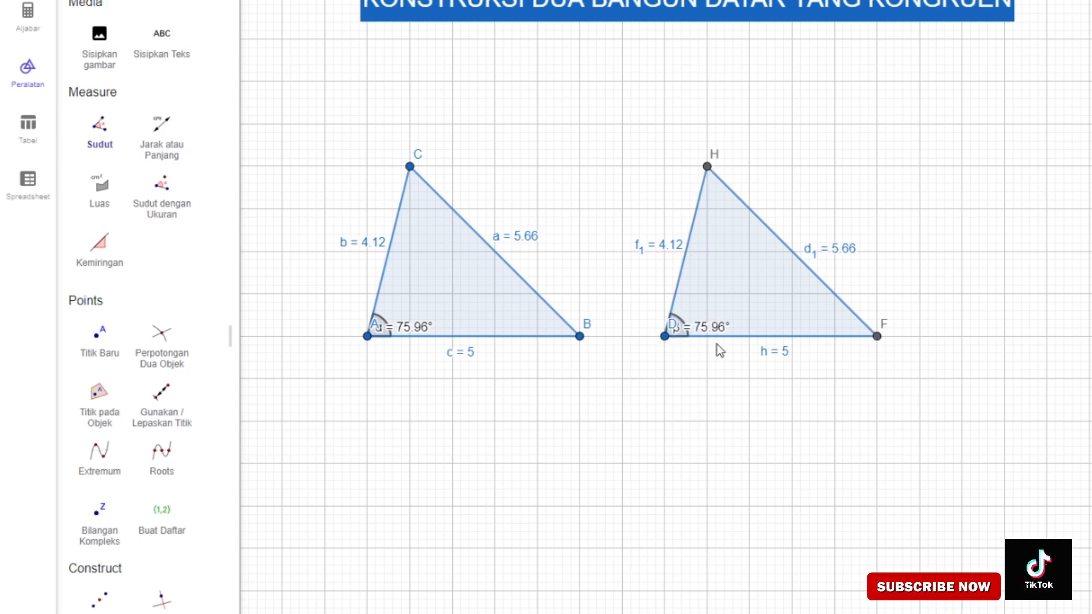
Measure the interior angle at vertex C of the first triangle and the matching angle at H of the second
click(367, 336)
click(410, 166)
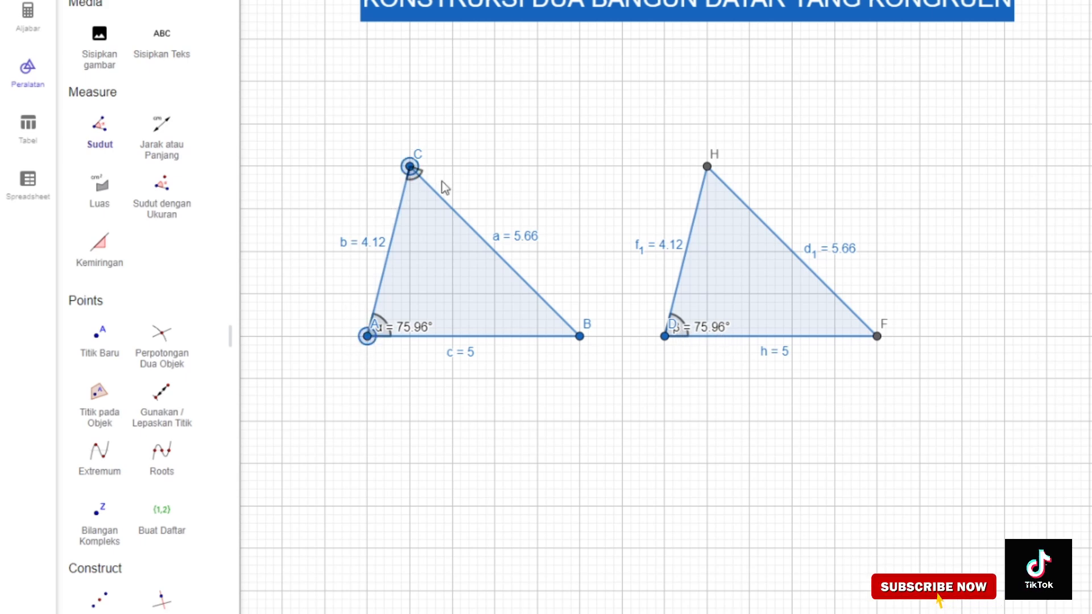
click(579, 336)
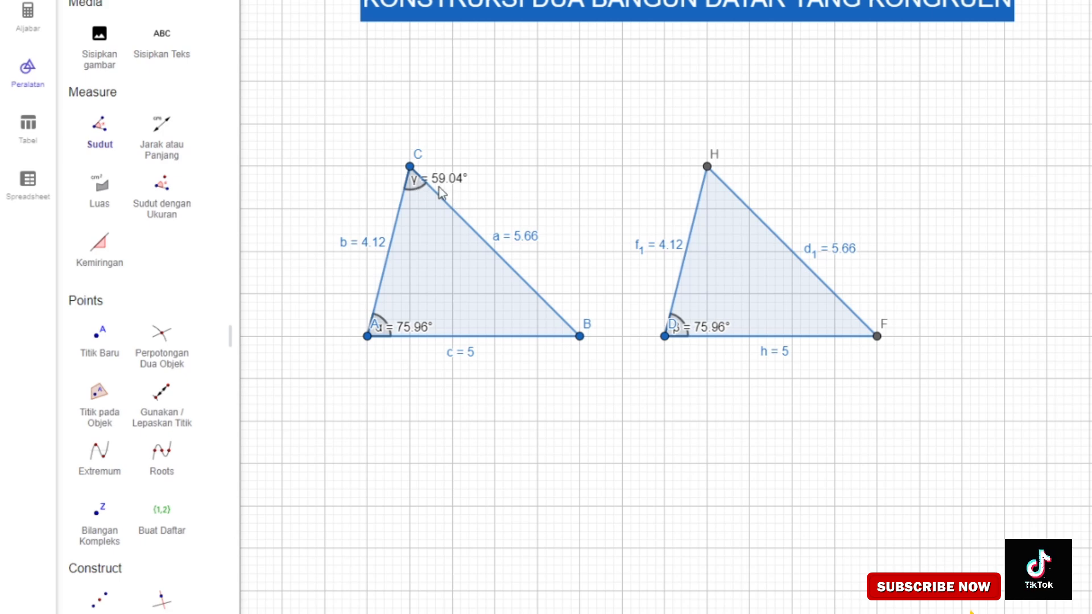
click(664, 337)
click(708, 167)
click(876, 336)
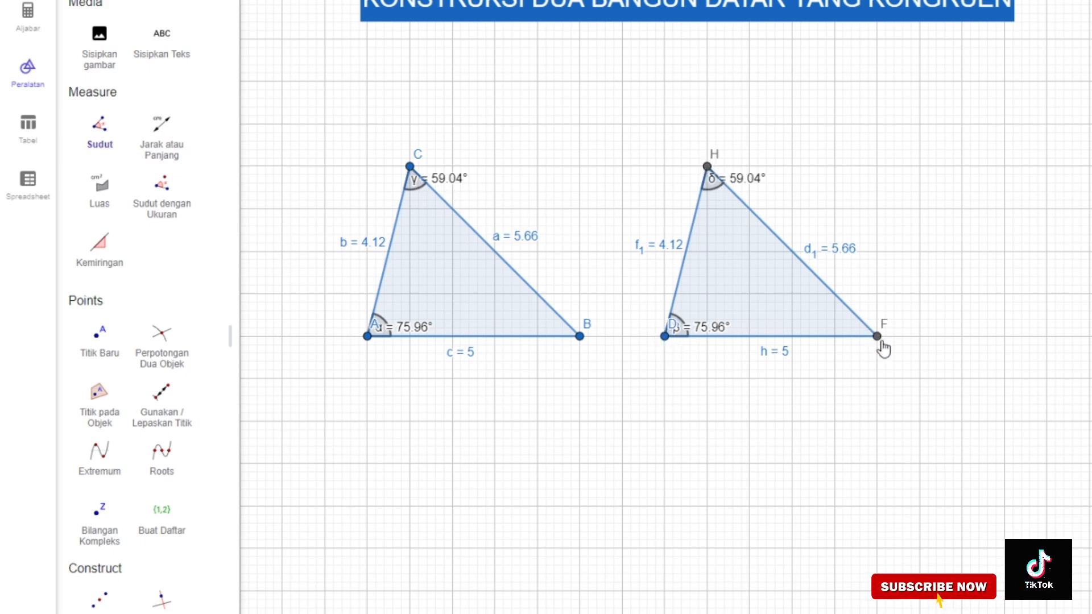
Measure the interior angle at vertex B of the first triangle and the matching angle at F of the second
click(410, 168)
click(579, 336)
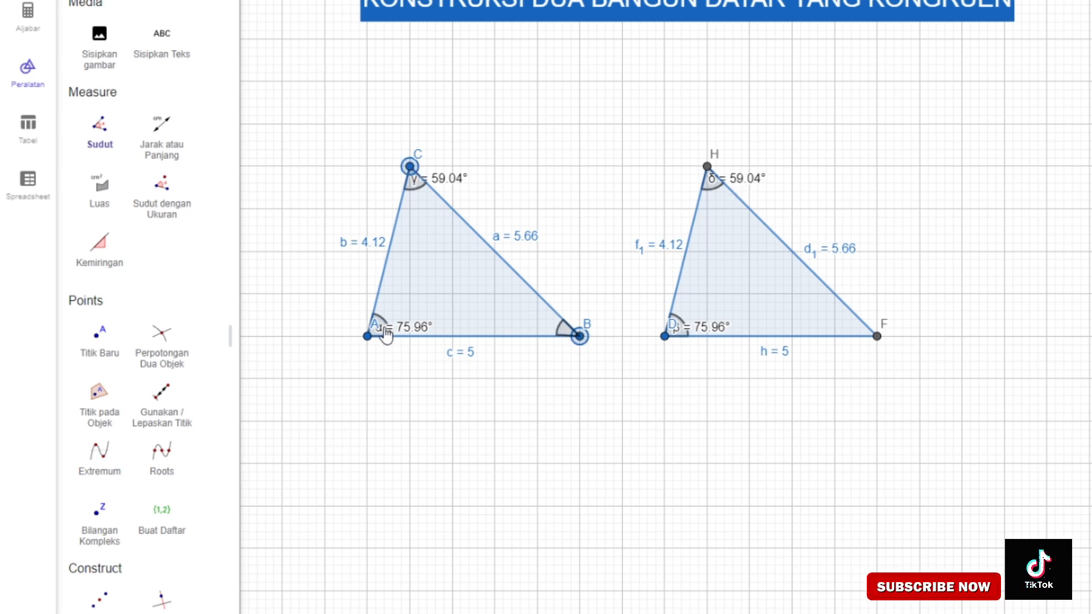
click(368, 336)
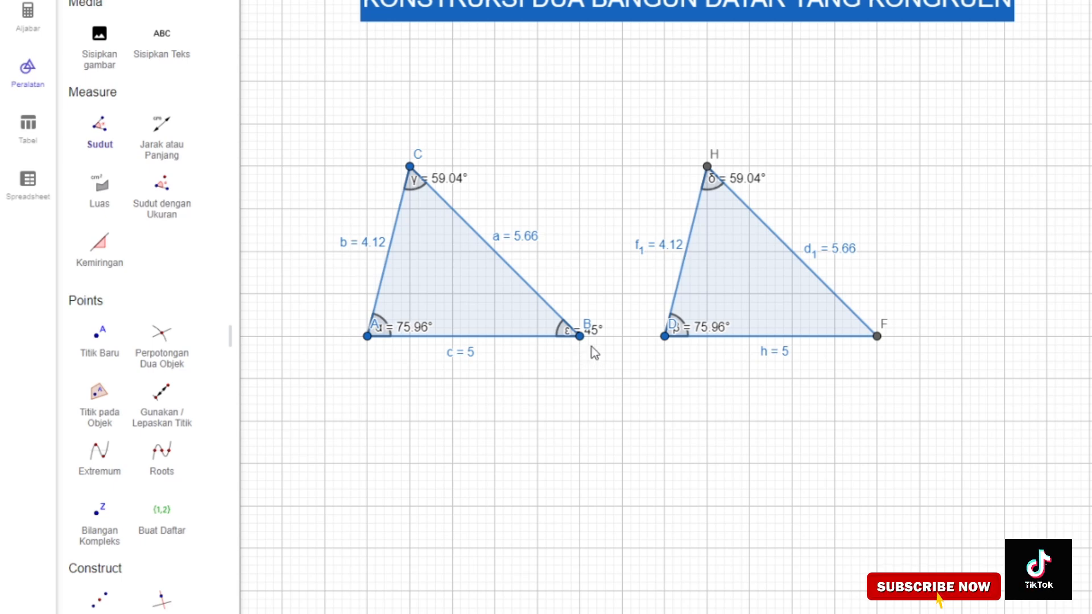
click(707, 167)
click(877, 336)
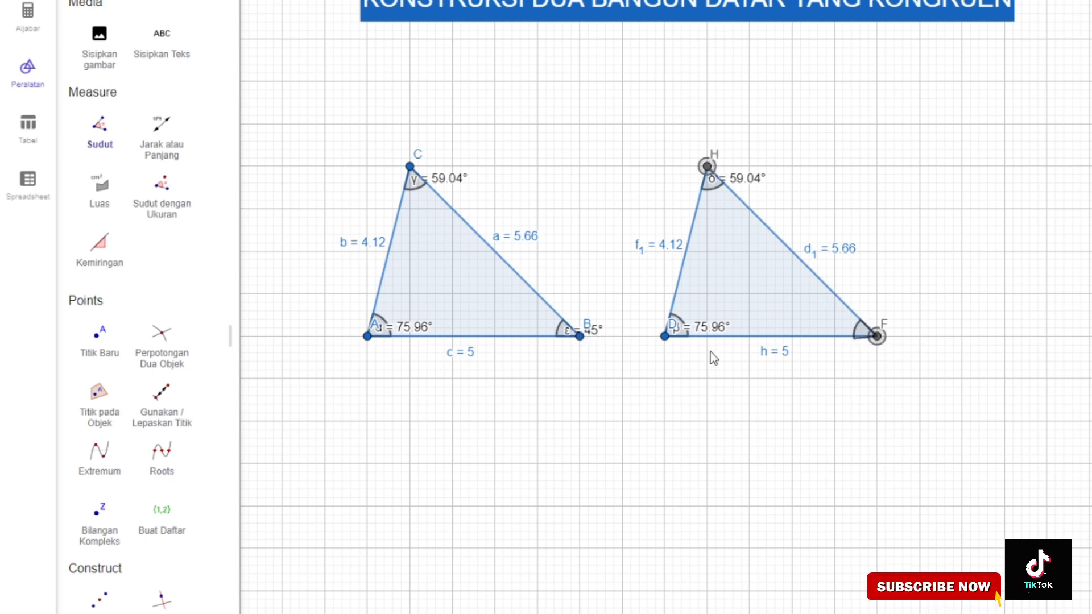
click(664, 337)
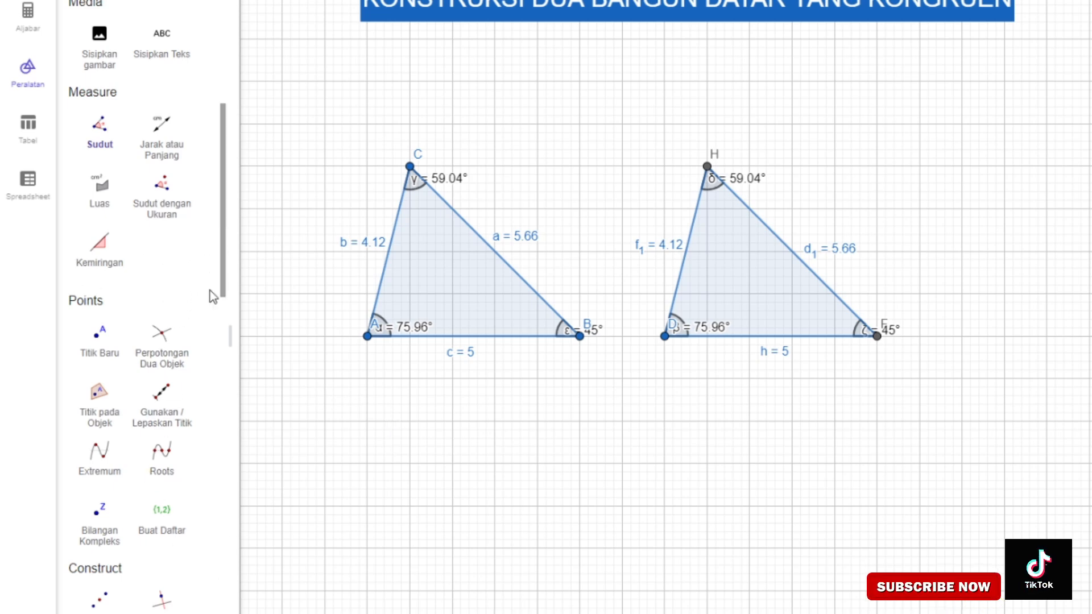
Start a text above the triangles with "syarat:" and the line "1. panjang sisi dari dua buah segitiga yang bersesuaian adalah sama"
click(163, 43)
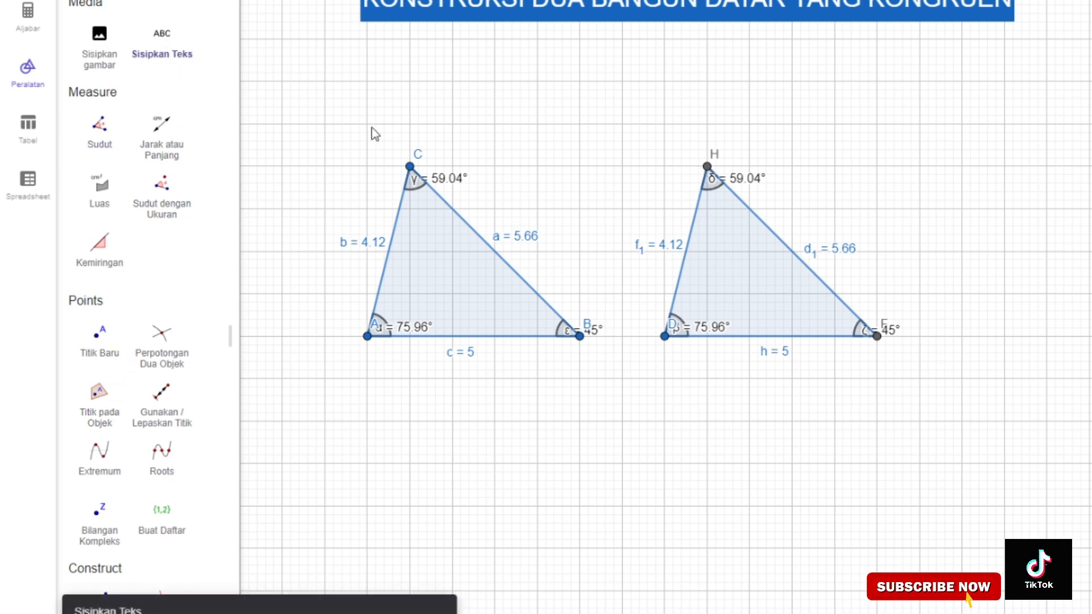
click(397, 62)
click(534, 336)
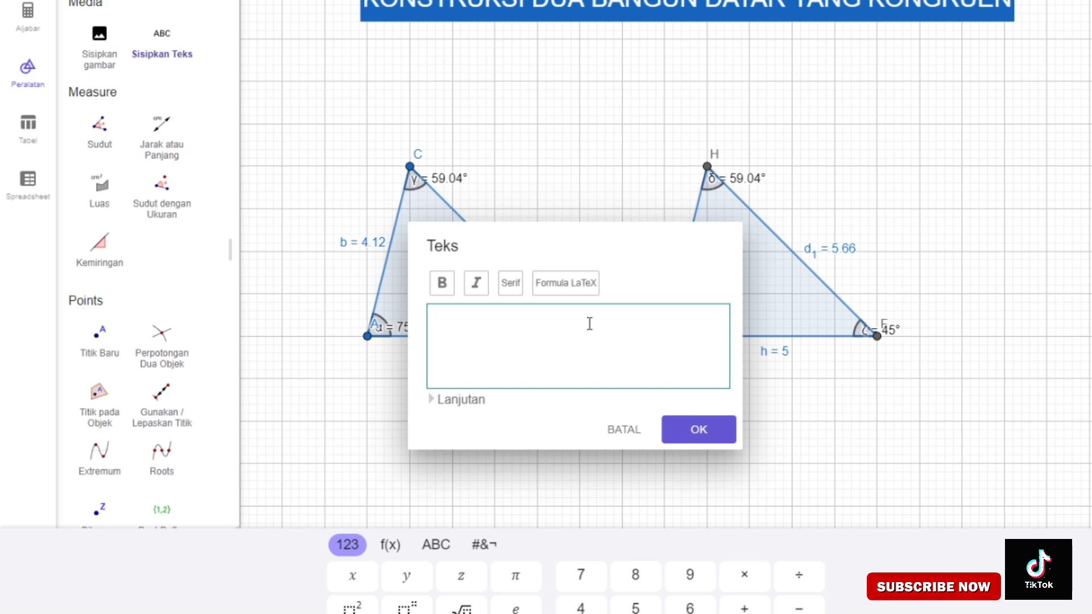
text(syarat)
text(1. panjang )
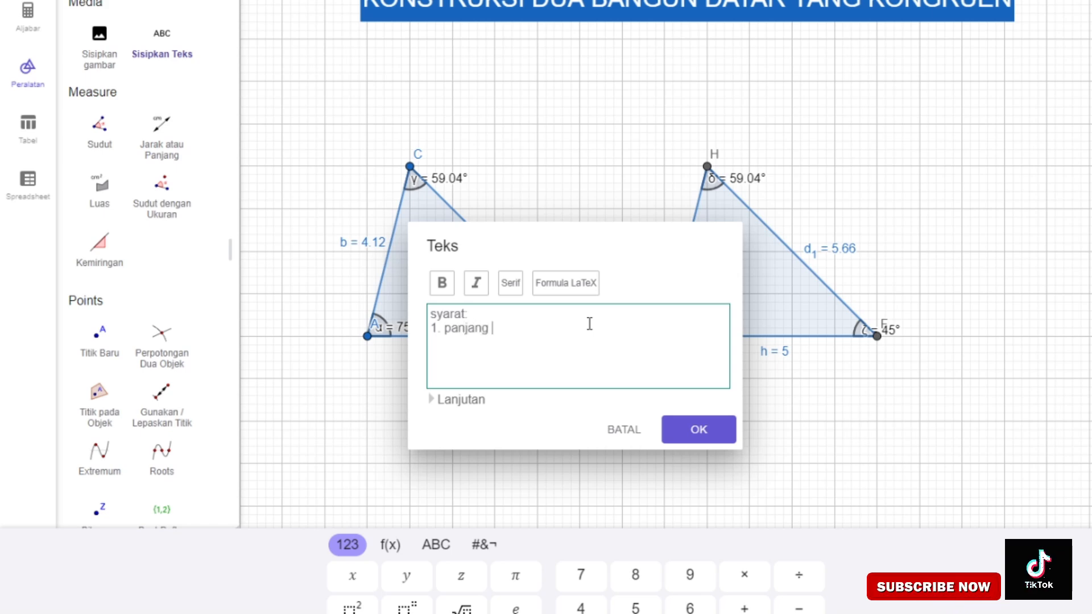
text(sisi yang bersesuaian)
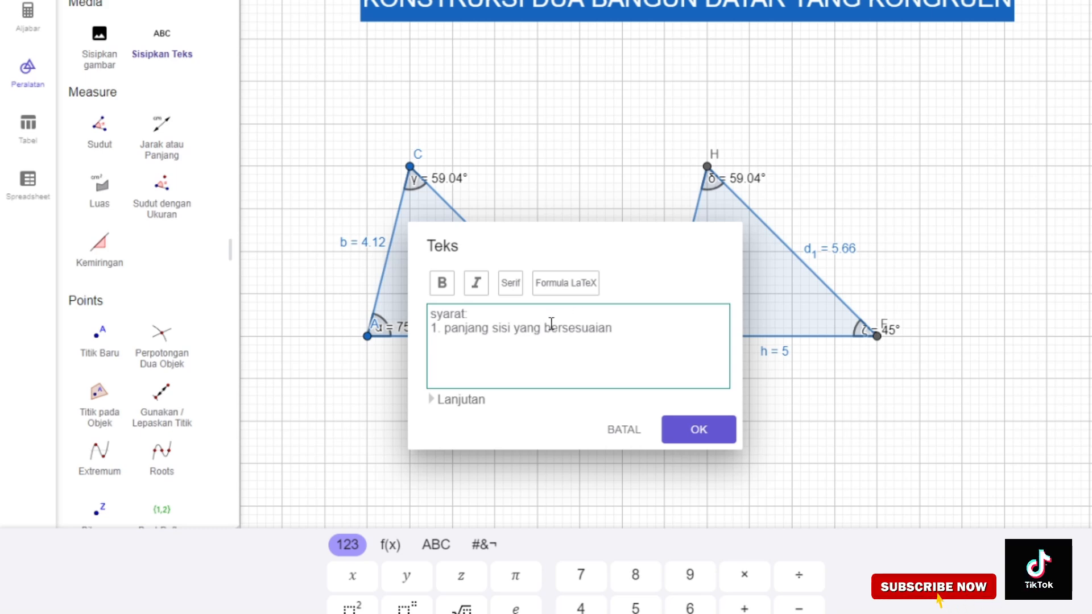
text(dari dua )
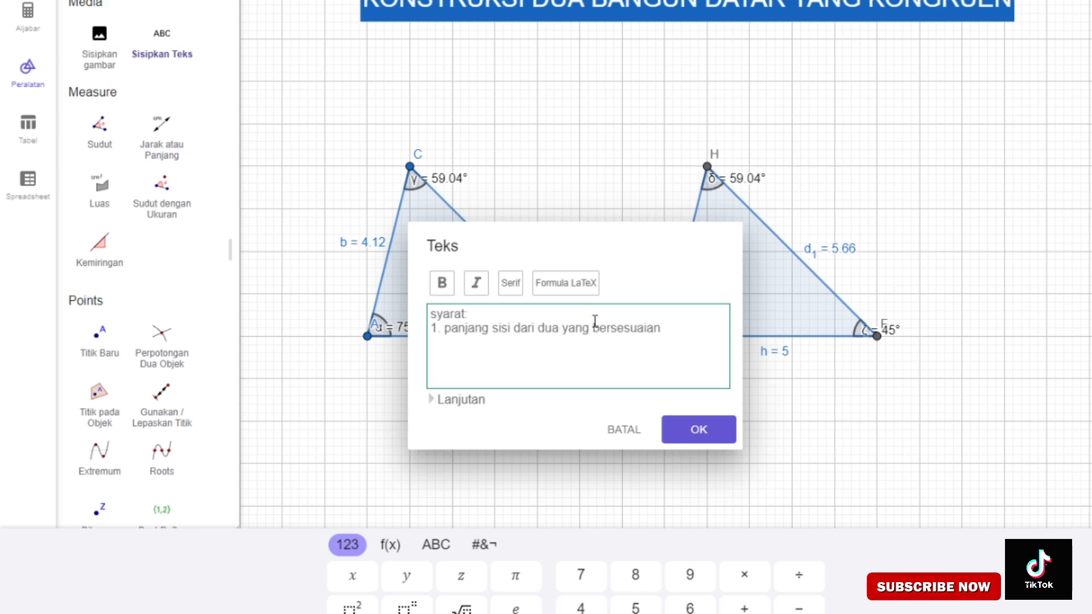
text(buah segitiga)
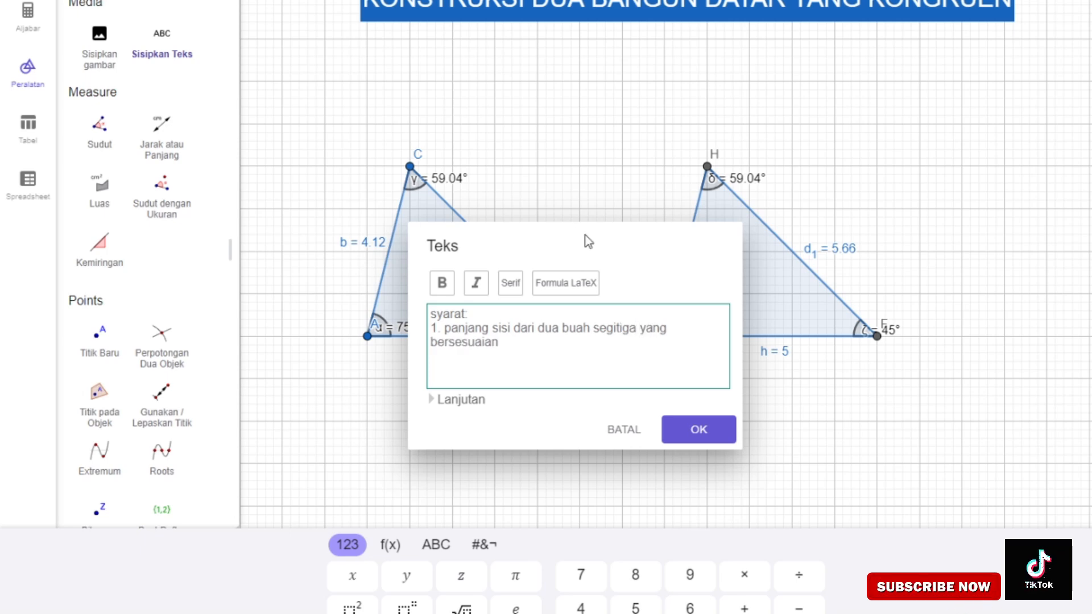
click(562, 348)
text(adal)
text(ah sama )
Add the second condition "2. besar sudut yang bersesuaian dari dua segitiga tersebut sama" to the text
text(2. )
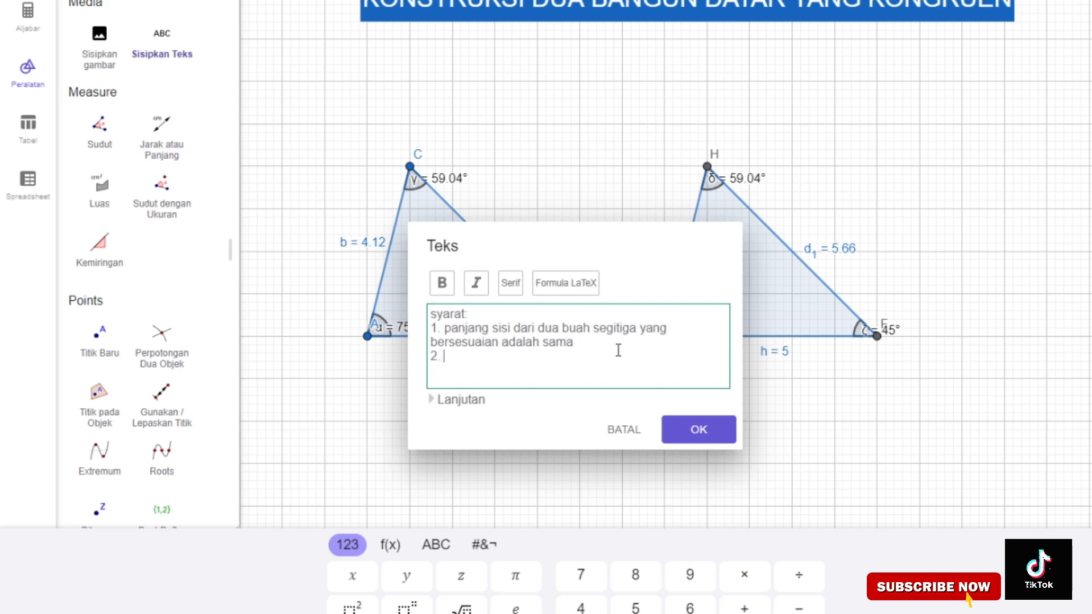
text(besar sudut dar)
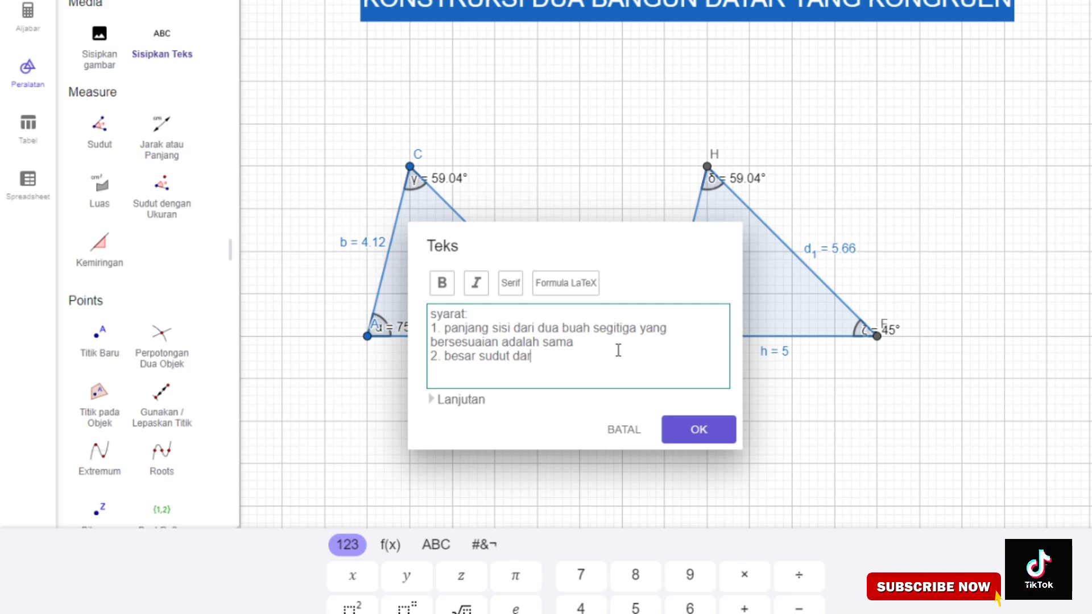
text(i du)
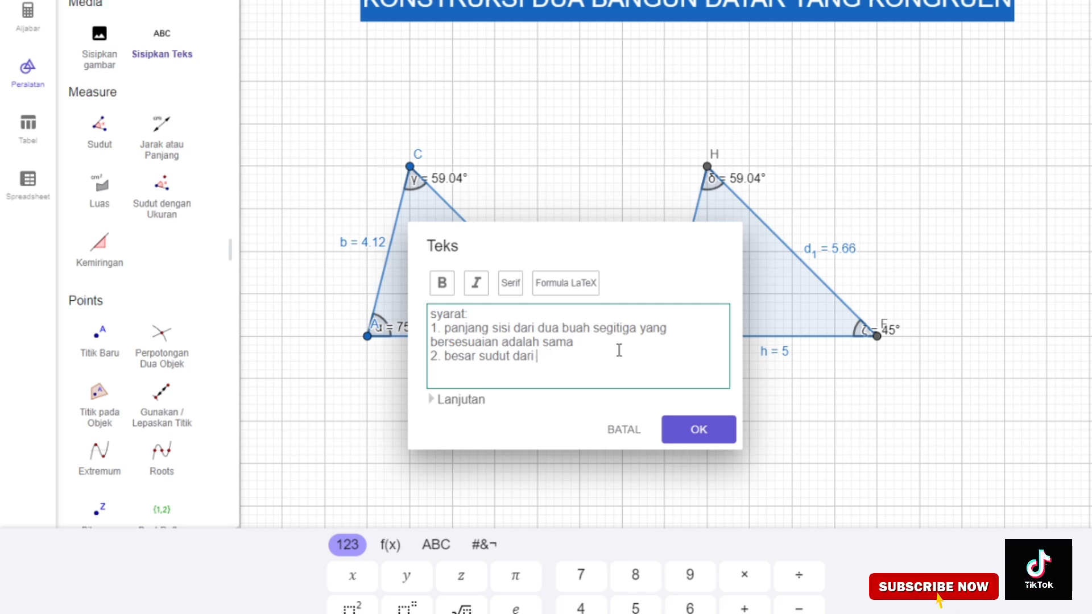
key(BackSpace)
key(BackSpace)
key(BackSpace)
key(BackSpace)
key(BackSpace)
key(BackSpace)
text(yang bersesua)
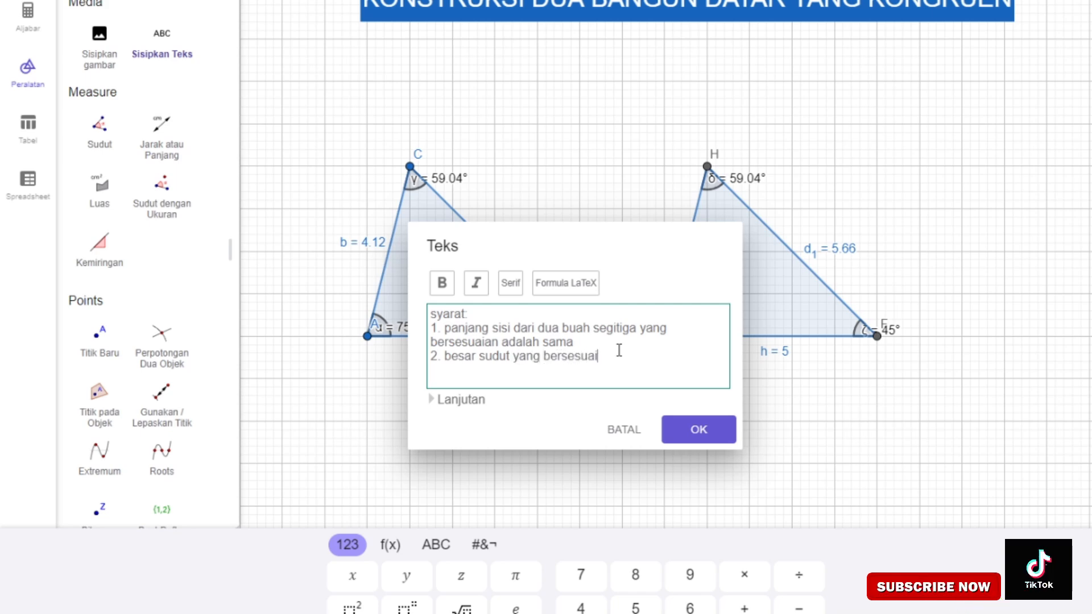
text(ian dari dua segiti)
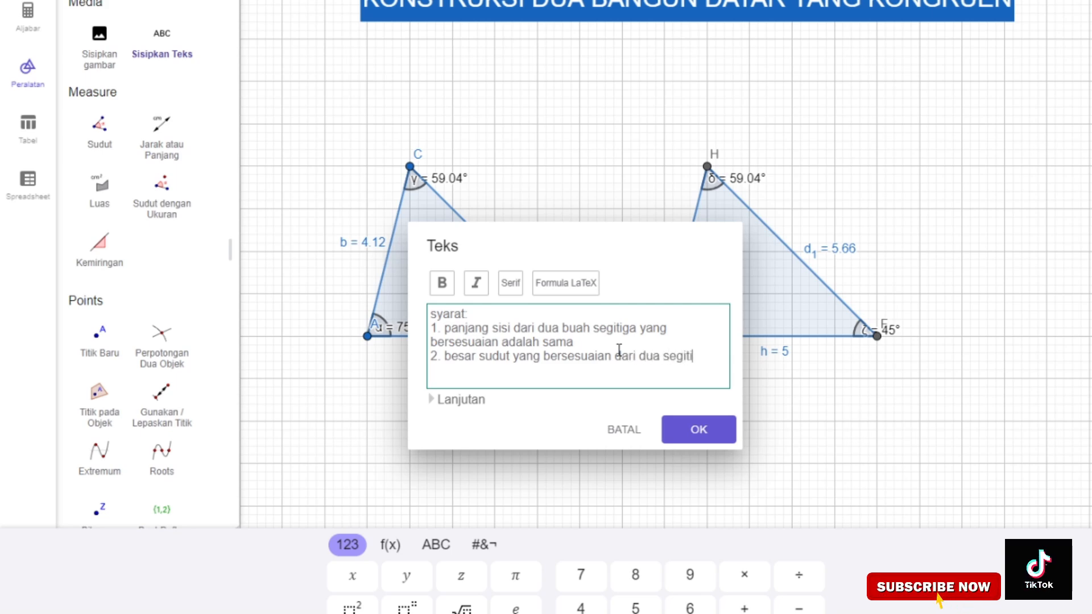
text(ga tersebut sama)
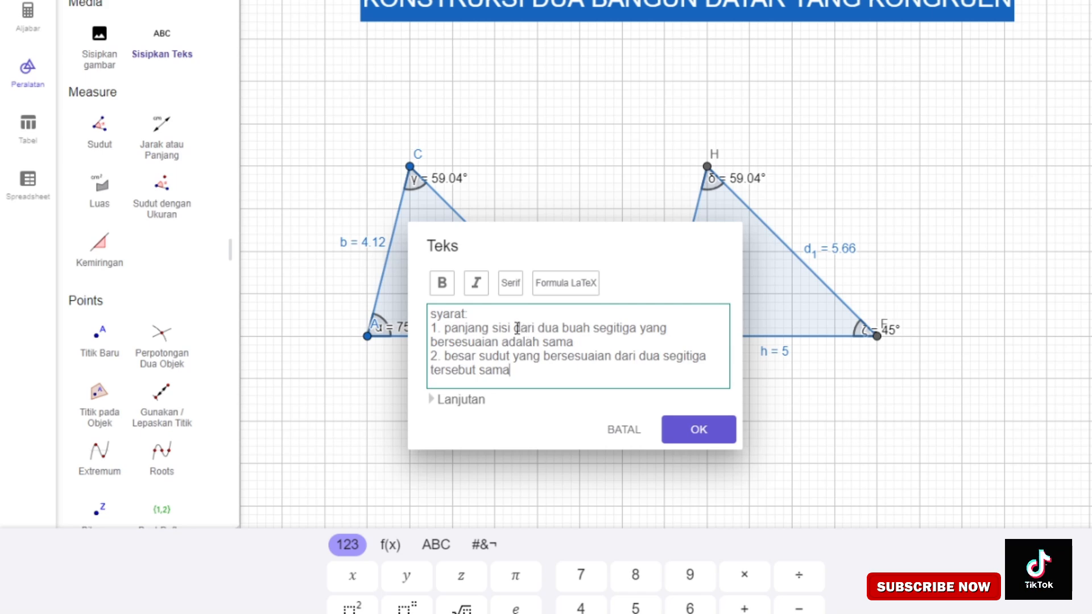
Reword the first condition as "panjang sisi yang bersesuaian dari dua buah segitiga adalah sama"
drag(517, 329, 510, 328)
text(yang bersesu)
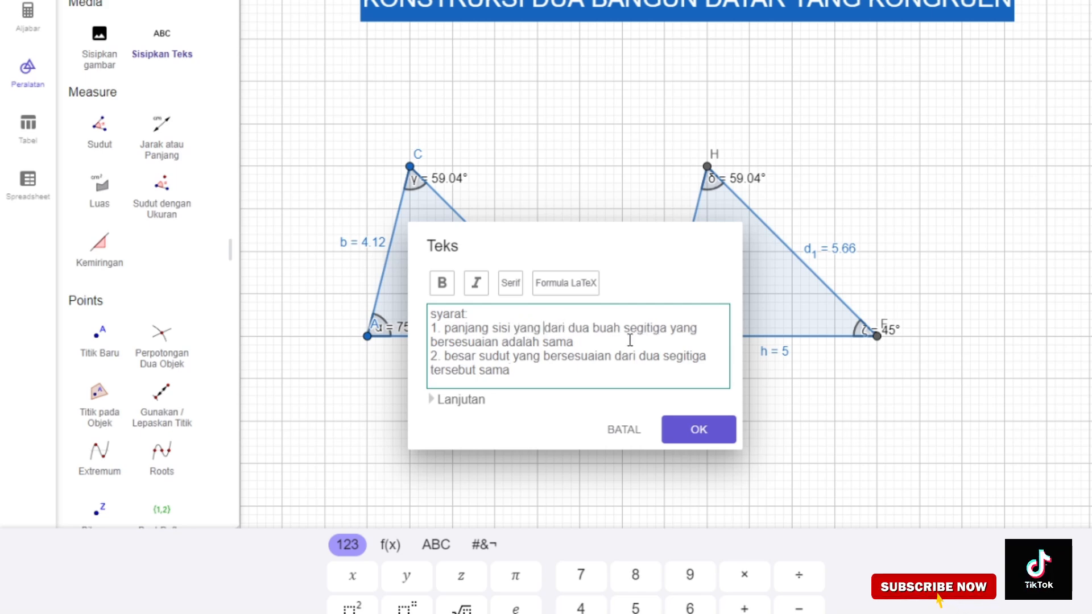
text(aian)
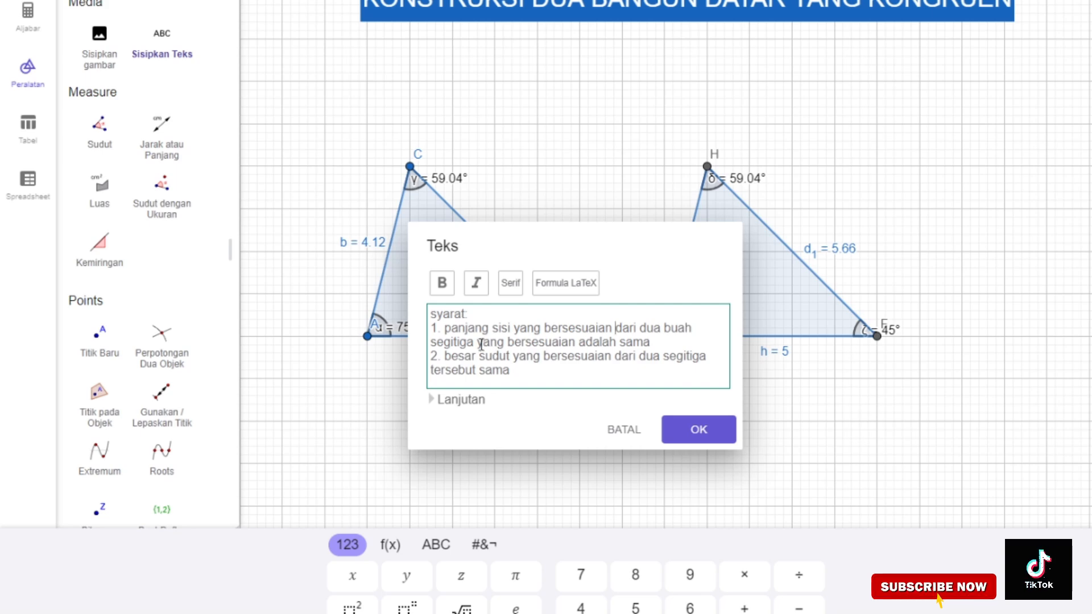
drag(477, 342, 588, 341)
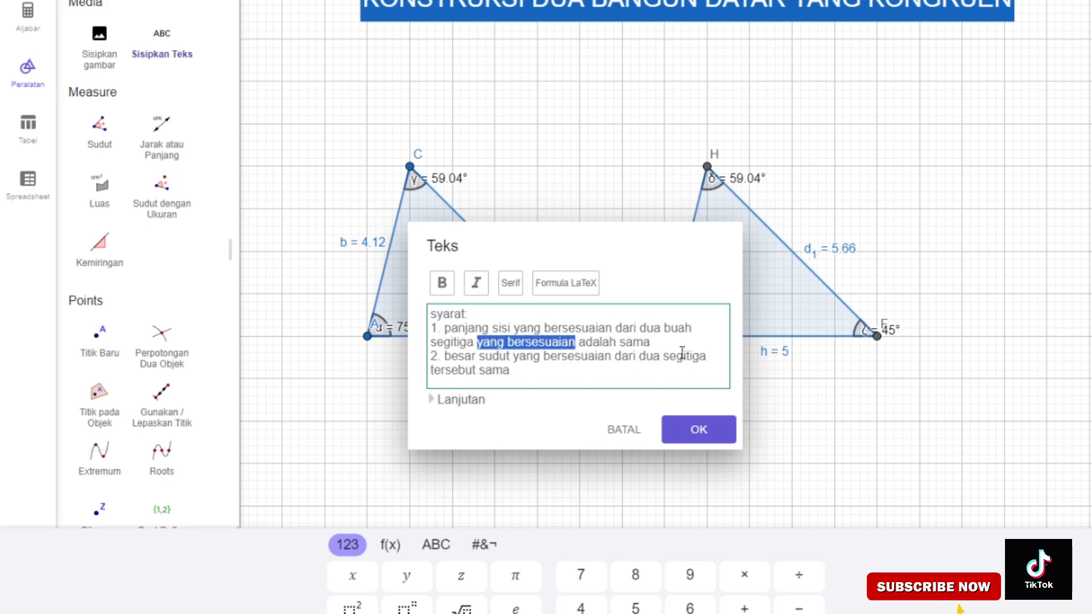
key(BackSpace)
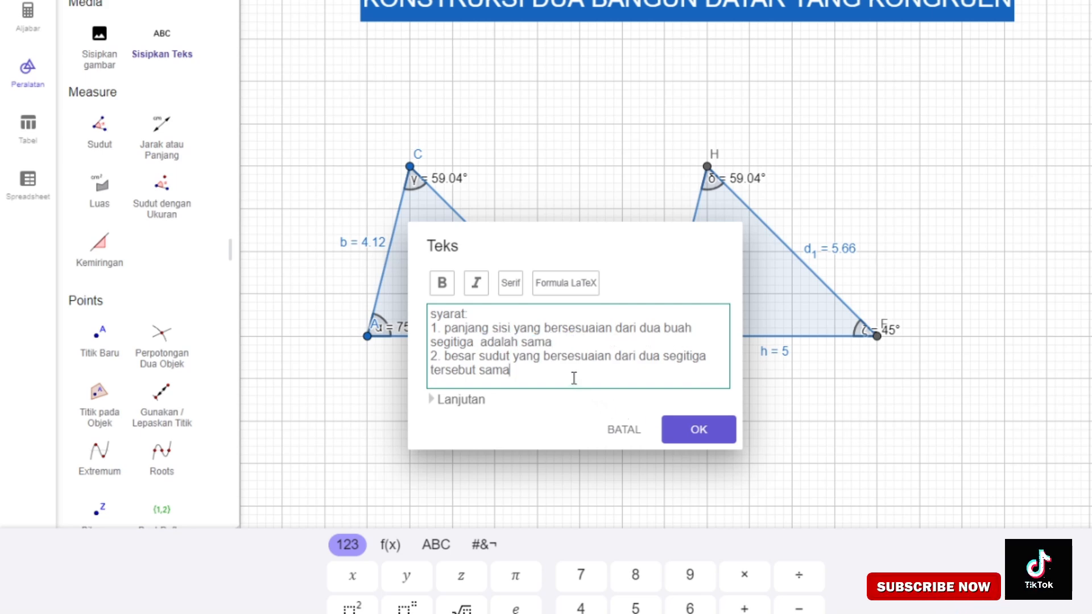
Add the third condition "3. sebangun" and insert the finished text on the canvas
key(Return)
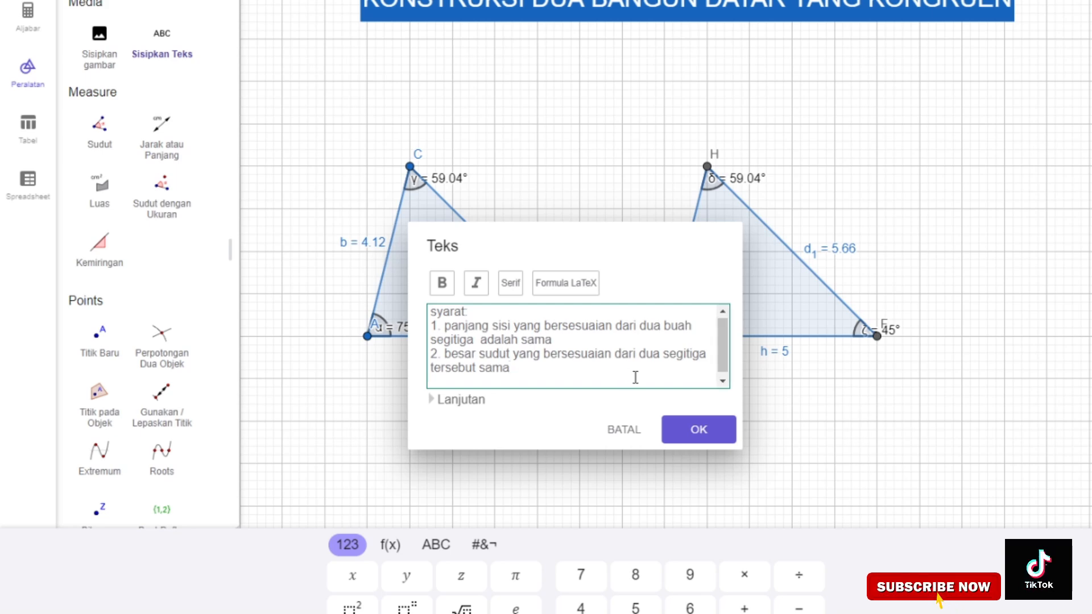
text(3. sebangun)
click(704, 433)
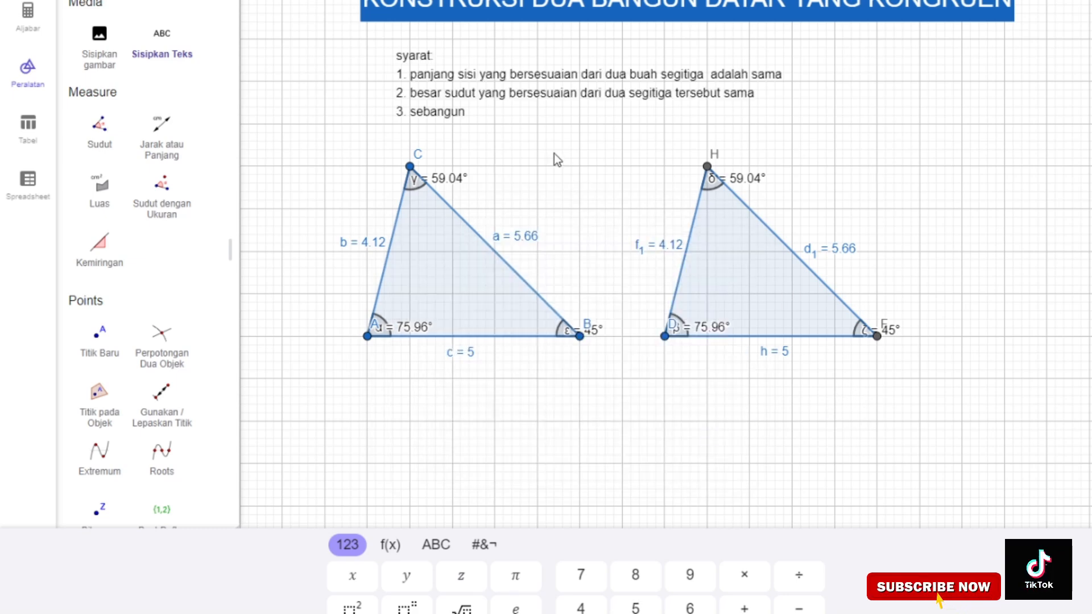
Enlarge the font of the congruence conditions text and position it between the blue title and the two triangles
drag(505, 98, 479, 92)
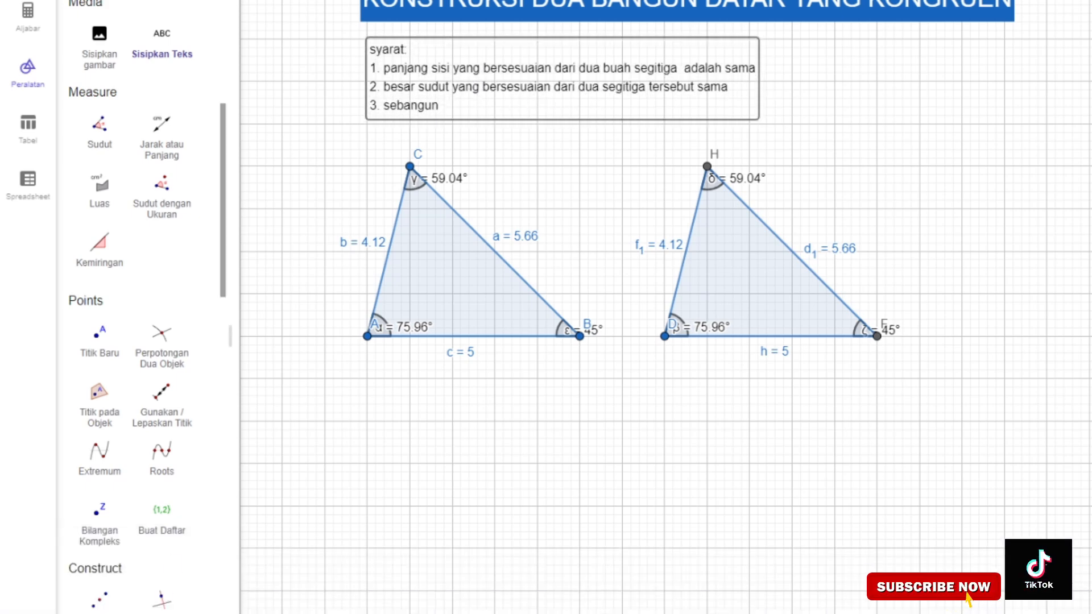
key(Escape)
click(563, 99)
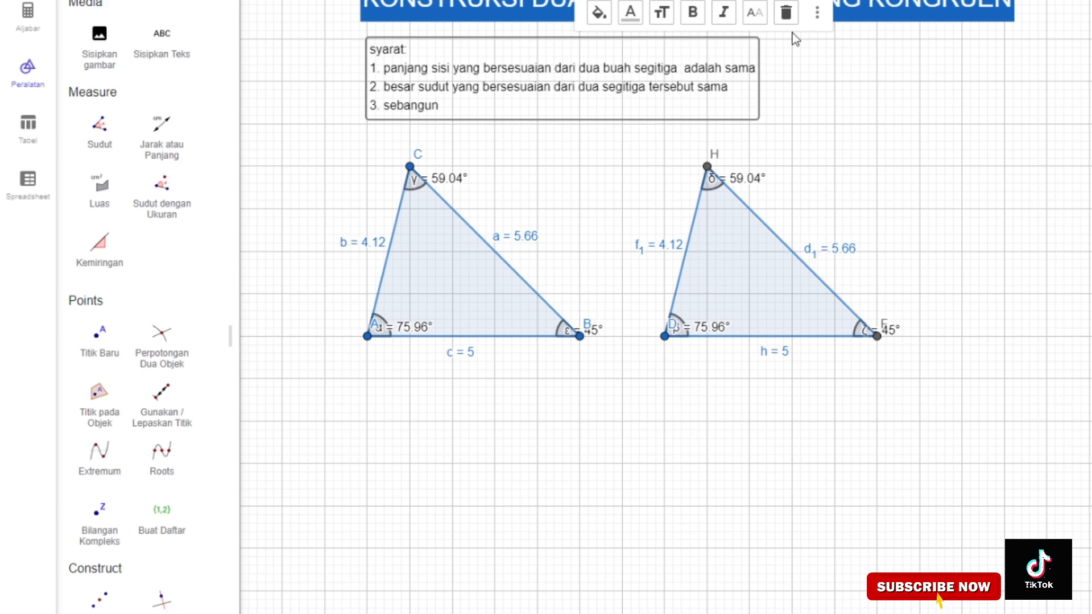
click(818, 16)
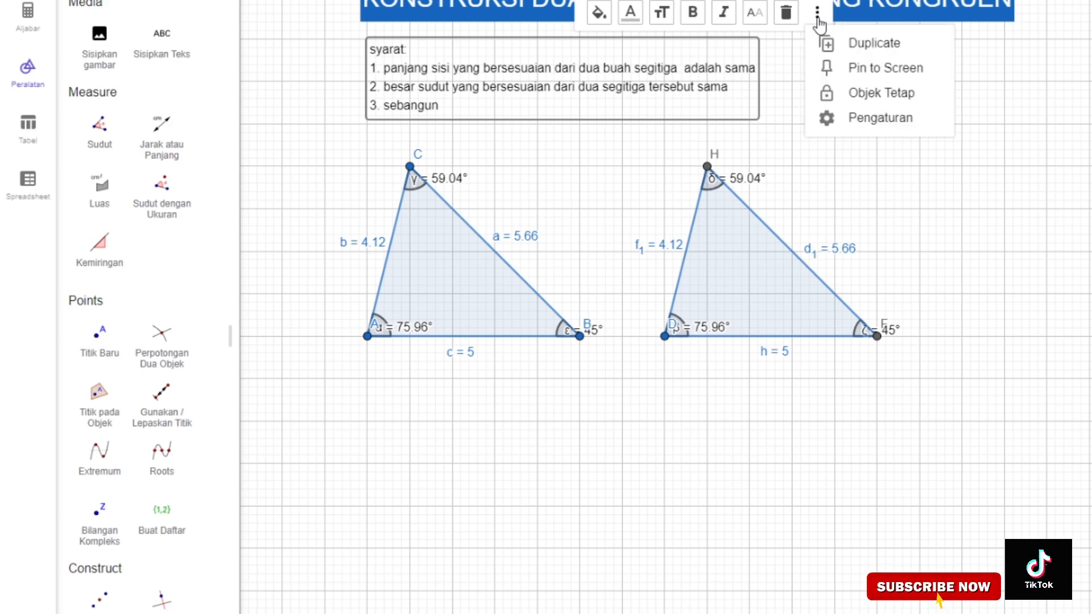
click(661, 16)
click(682, 107)
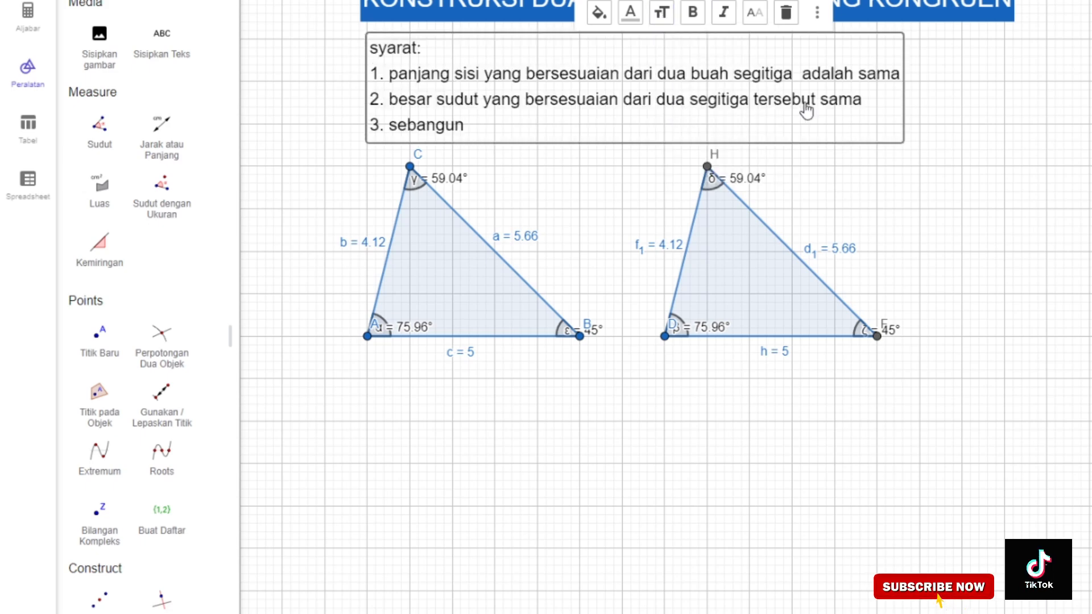
click(640, 487)
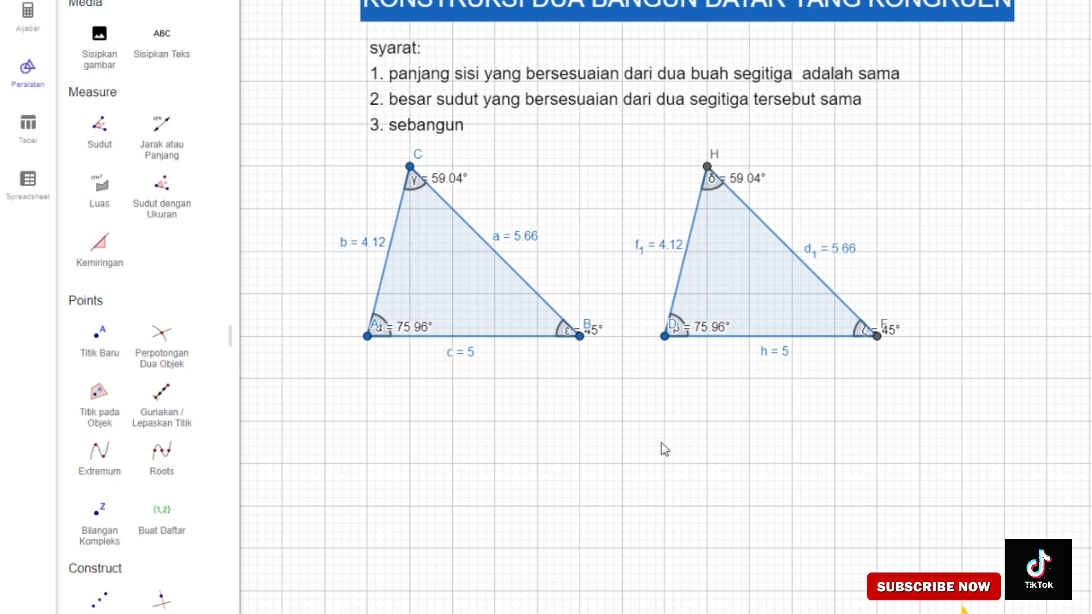
drag(509, 90, 502, 82)
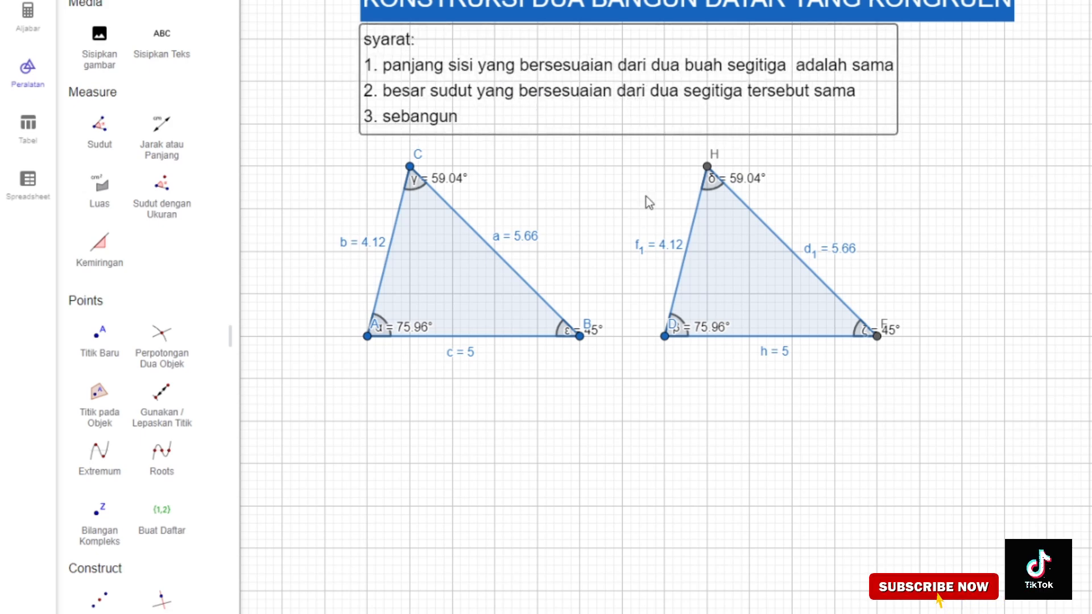
click(1009, 195)
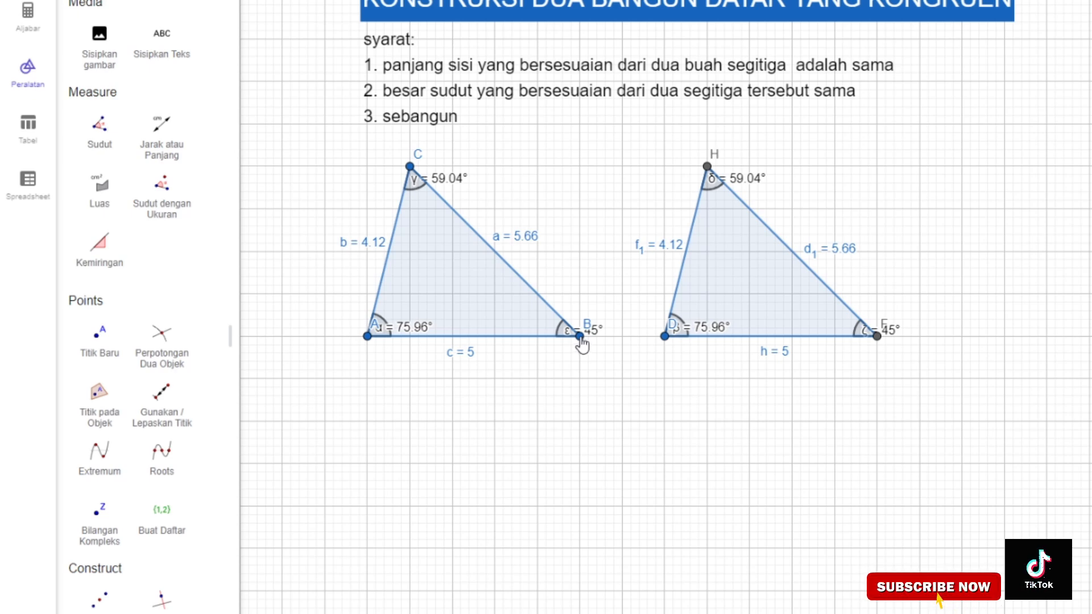
Test the congruence by moving vertex B down 3 units and back, shifting the f₁ label slightly down its side meanwhile
drag(580, 338, 579, 463)
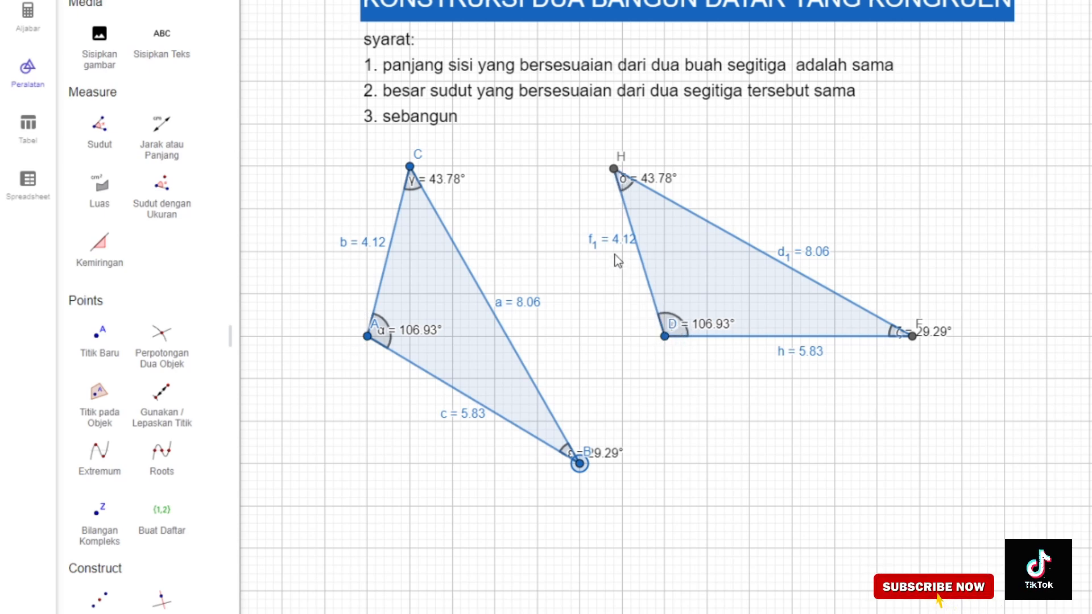
drag(616, 241, 618, 256)
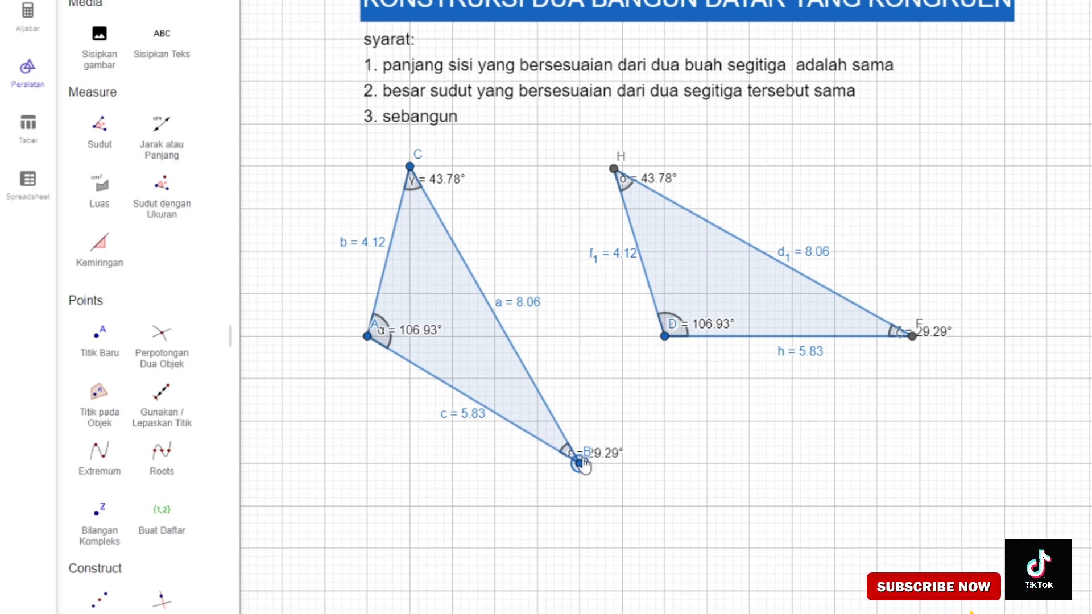
drag(580, 464, 578, 336)
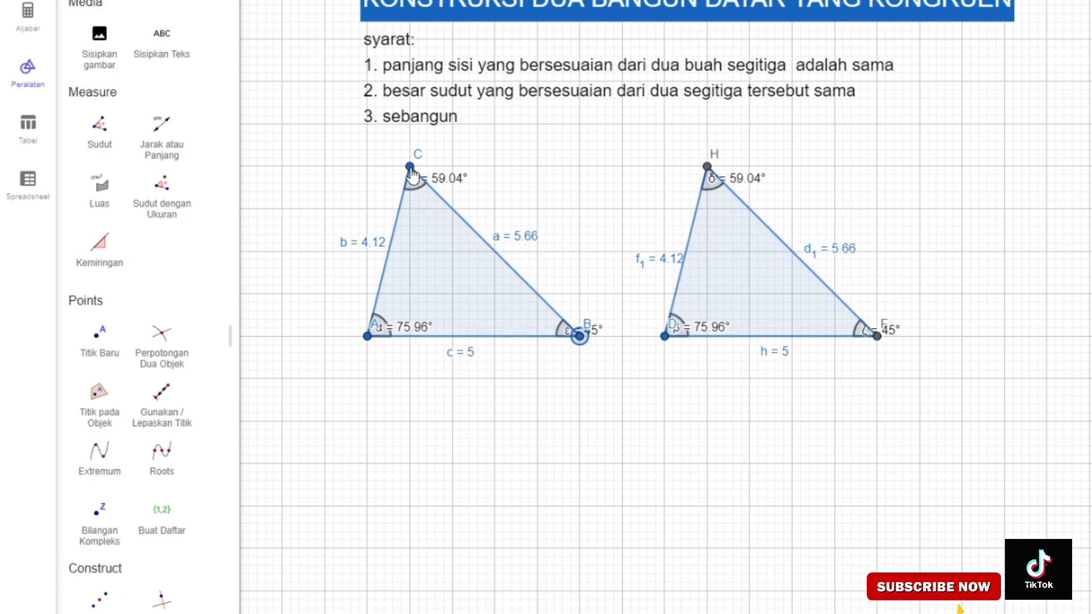
Test that the copy follows triangle ABC by displacing vertices C and A in turn and returning each to its original position
drag(412, 174, 539, 169)
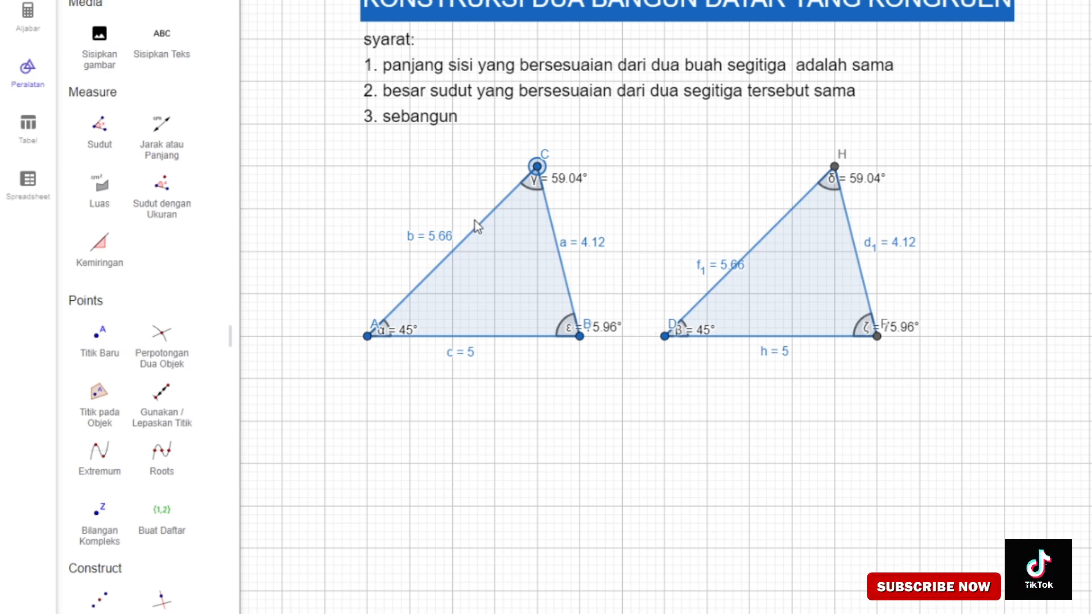
drag(536, 167, 410, 166)
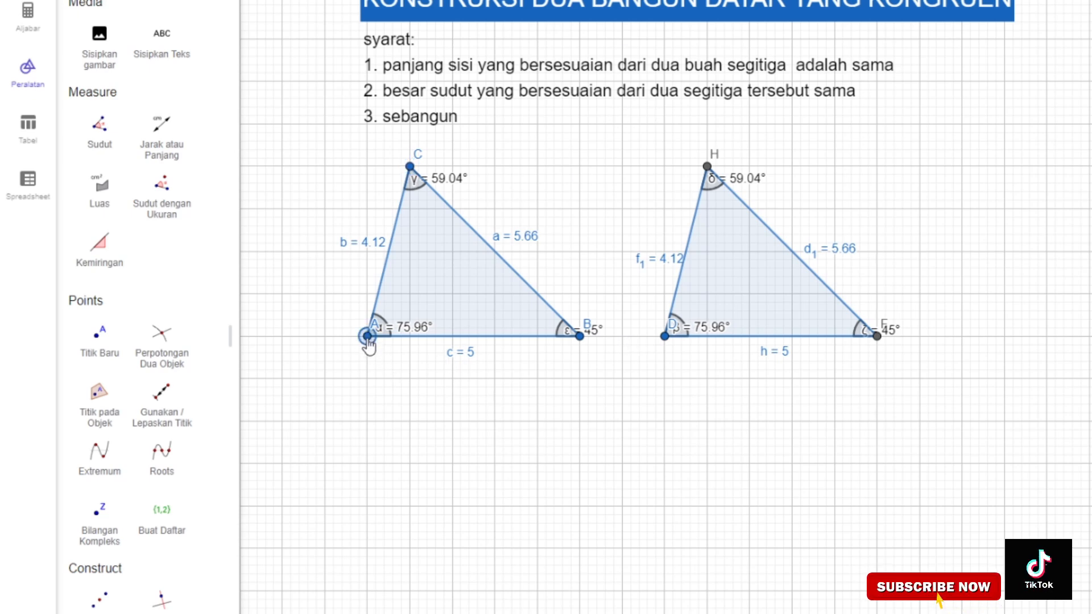
drag(368, 337, 581, 561)
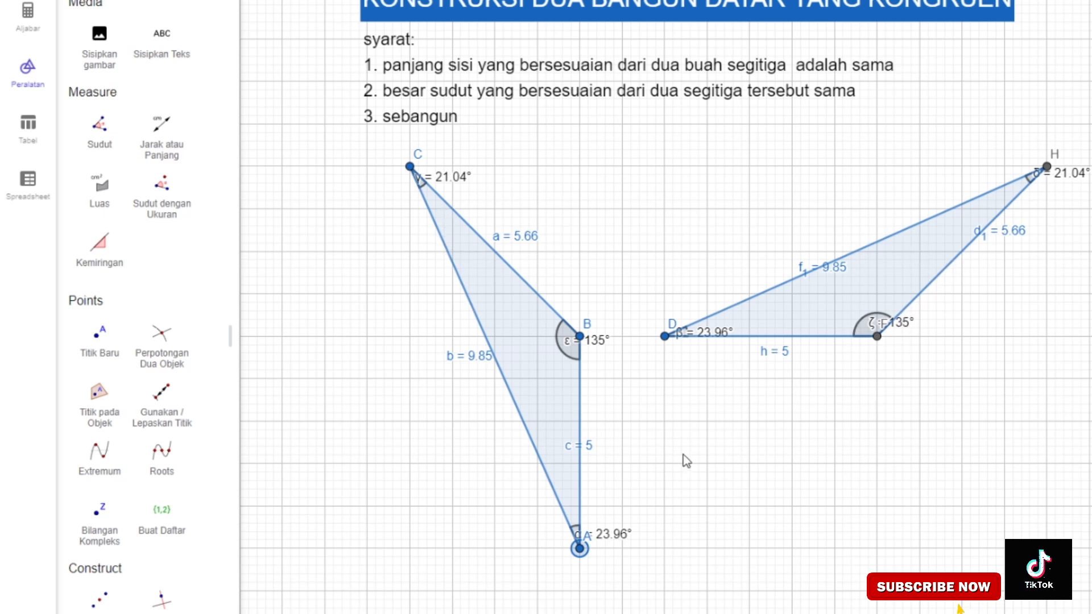
drag(579, 548, 372, 343)
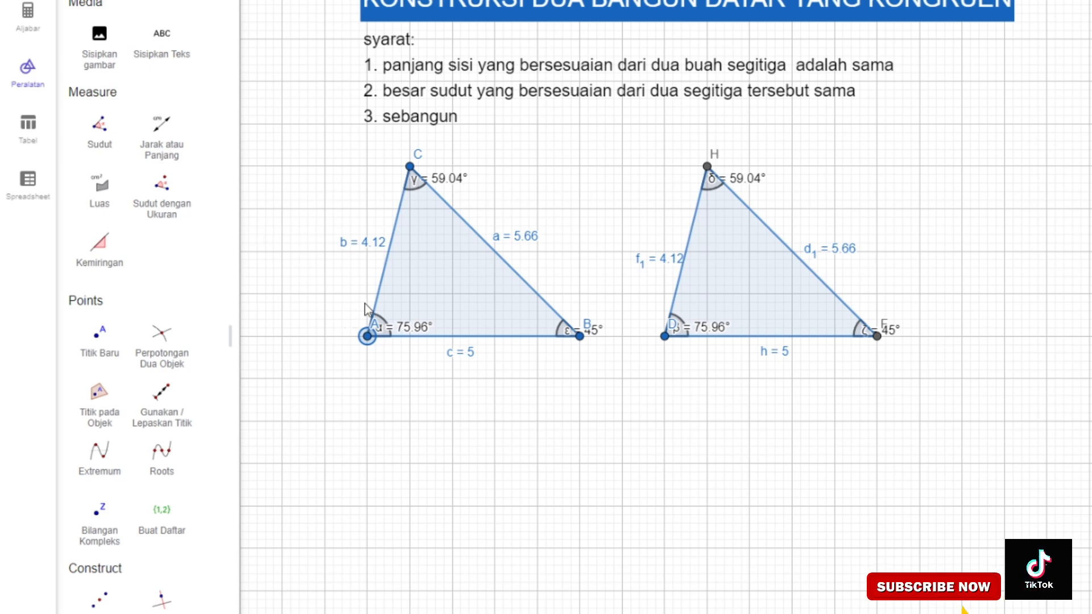
mouse_move(409, 167)
mouse_down()
mouse_move(483, 176)
mouse_move(364, 183)
mouse_move(500, 178)
mouse_move(452, 168)
mouse_move(495, 175)
mouse_move(376, 183)
mouse_move(368, 171)
mouse_move(411, 171)
mouse_move(434, 245)
mouse_move(454, 237)
mouse_move(494, 167)
mouse_move(396, 179)
mouse_up()
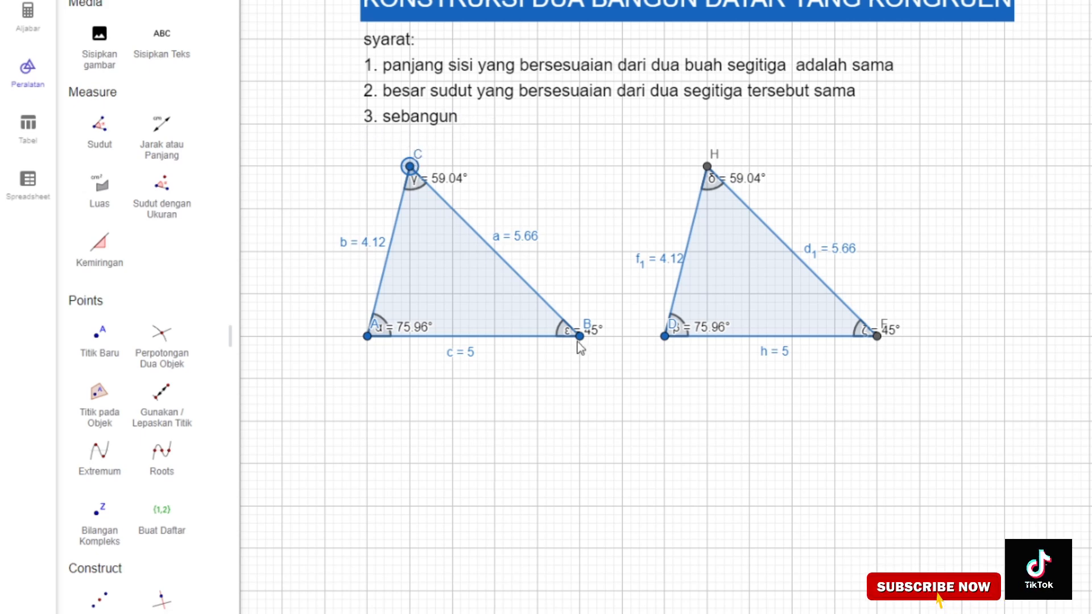
Go to the empty canvas area under the red title "KONSTRUKSI DUA BANGUN DATAR YANG SEBANGUN"
drag(639, 505, 609, 349)
drag(626, 418, 607, 282)
drag(630, 382, 606, 230)
drag(654, 452, 607, 218)
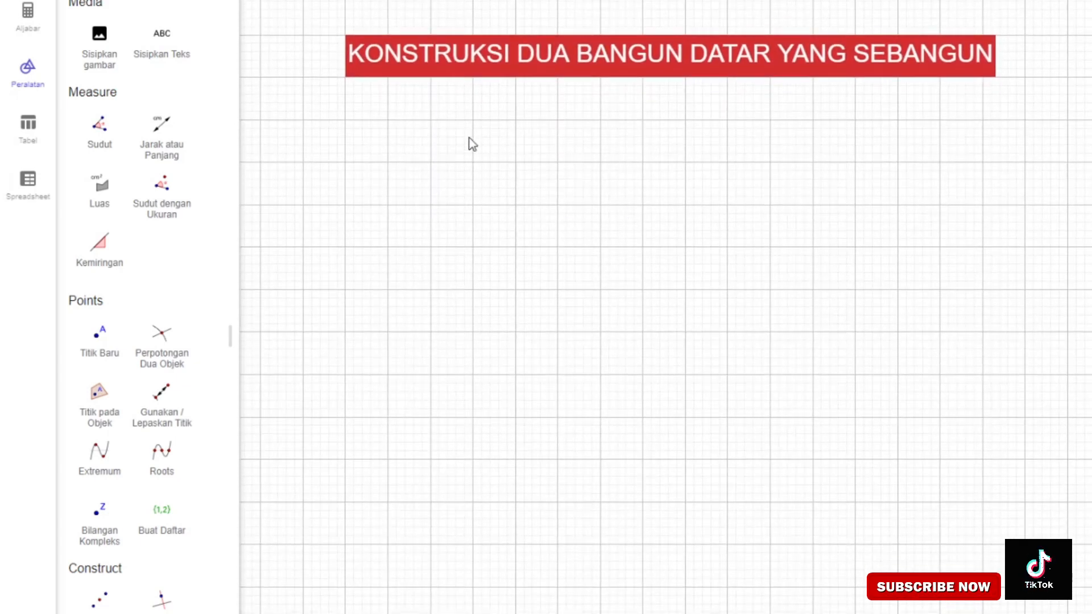